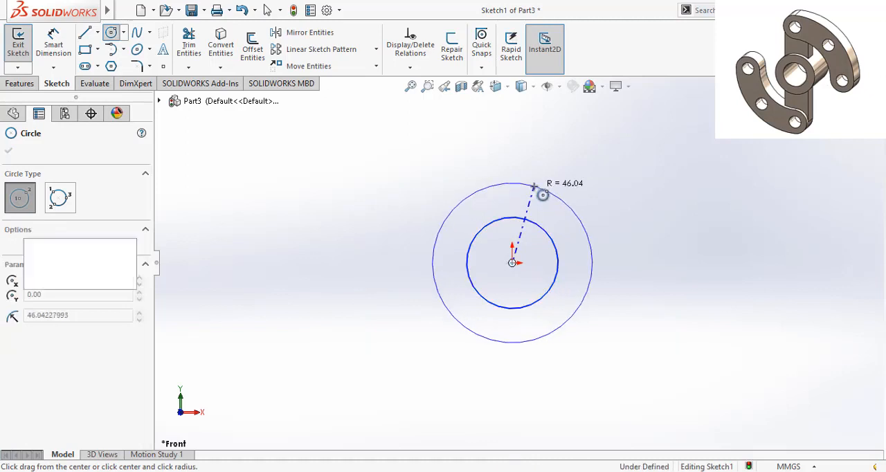
- Finish the outer circle centred on the origin and dimension its diameter as 50 mm
{"action": "right_click", "coordinate": [541, 188]}
{"action": "left_click", "coordinate": [567, 196]}
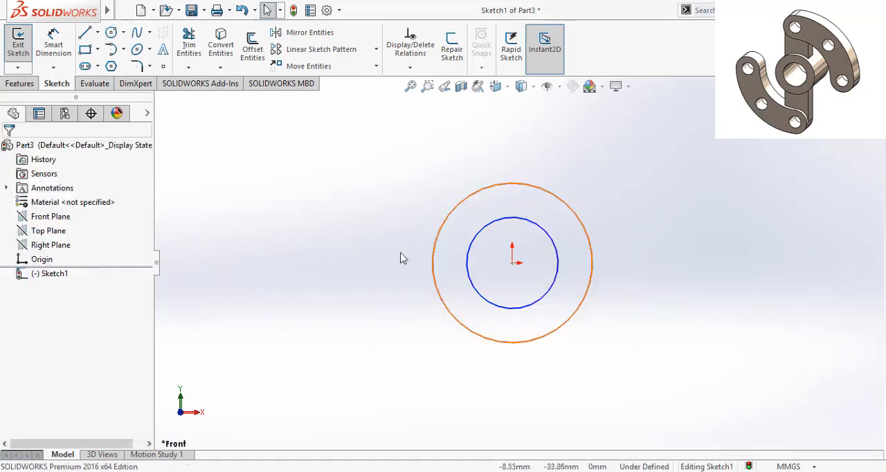
{"action": "left_click", "coordinate": [53, 43]}
{"action": "left_click", "coordinate": [471, 332]}
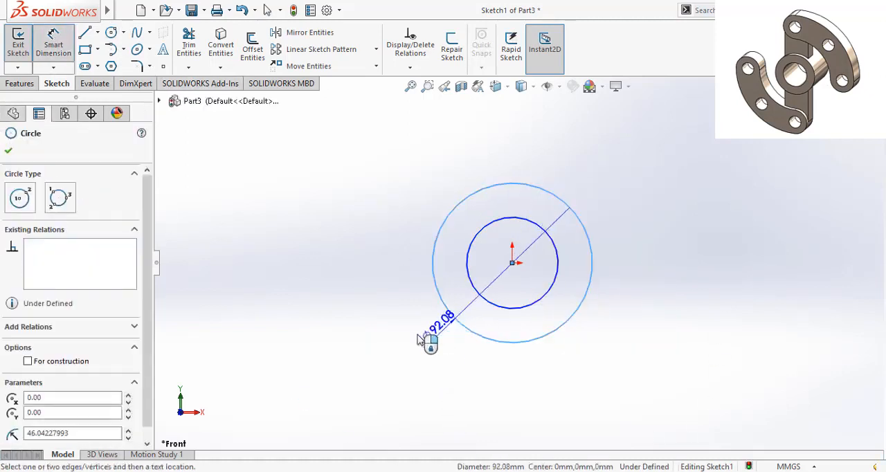
{"action": "left_click", "coordinate": [341, 348]}
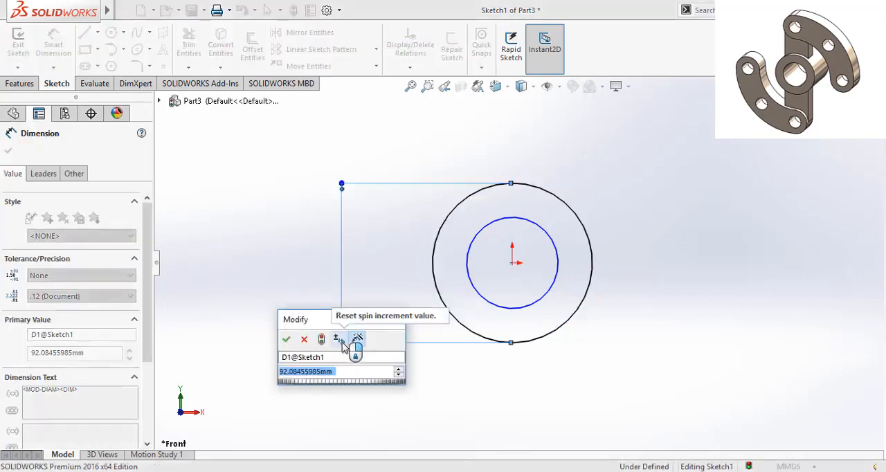
{"action": "type", "text": "50"}
{"action": "key", "text": "Return"}
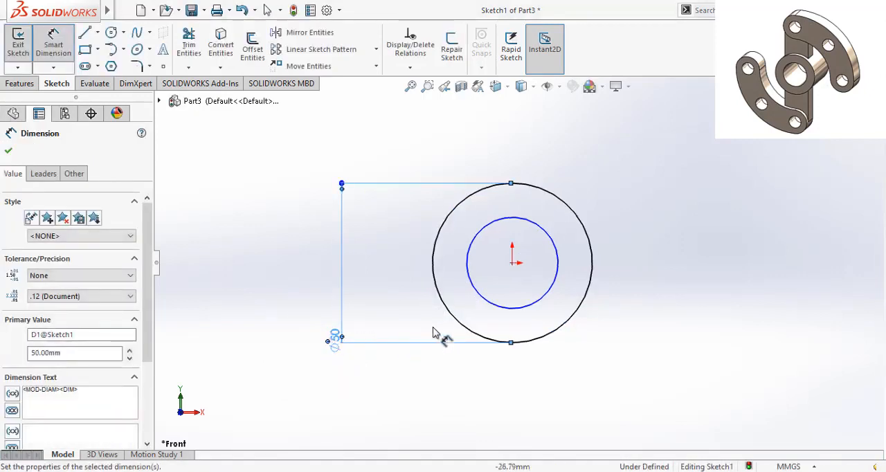
{"action": "left_click", "coordinate": [462, 326]}
{"action": "left_click_drag", "start_coordinate": [451, 312], "coordinate": [317, 398]}
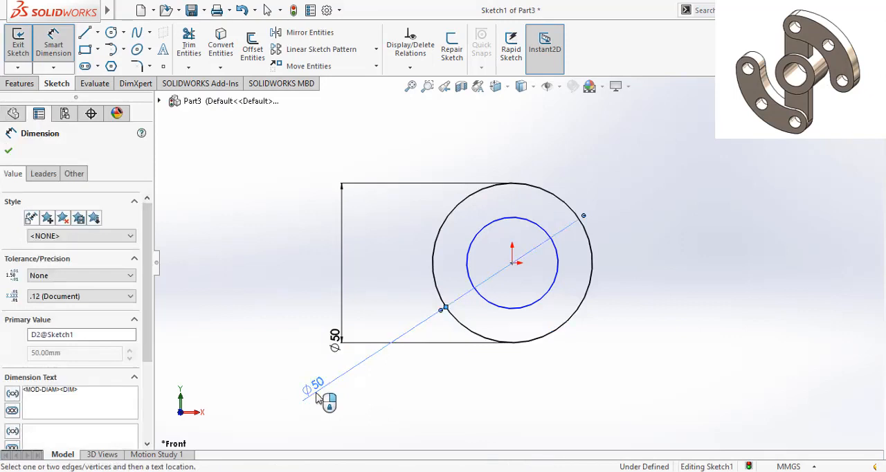
{"action": "left_click", "coordinate": [318, 399]}
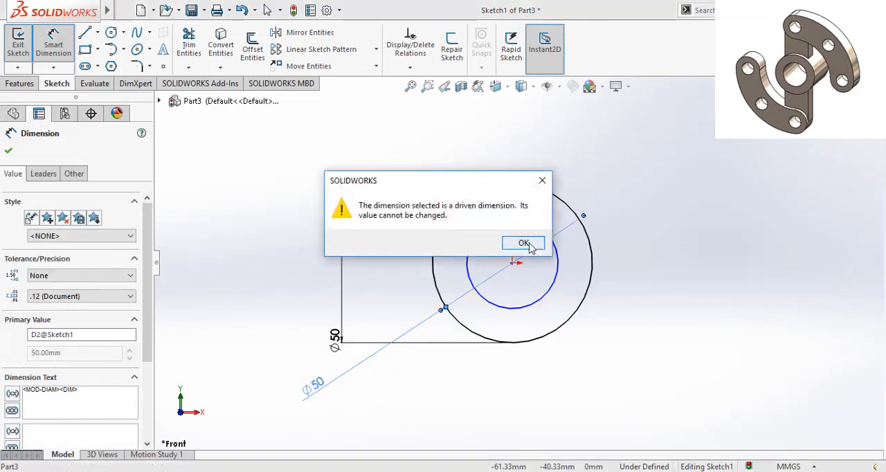
{"action": "left_click", "coordinate": [528, 245]}
{"action": "right_click", "coordinate": [320, 392]}
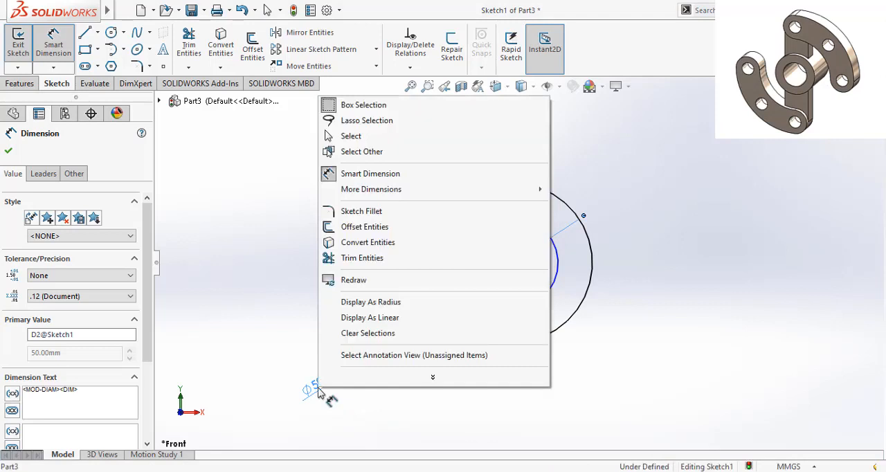
{"action": "key", "text": "Escape"}
{"action": "key", "text": "Escape"}
{"action": "right_click", "coordinate": [319, 388]}
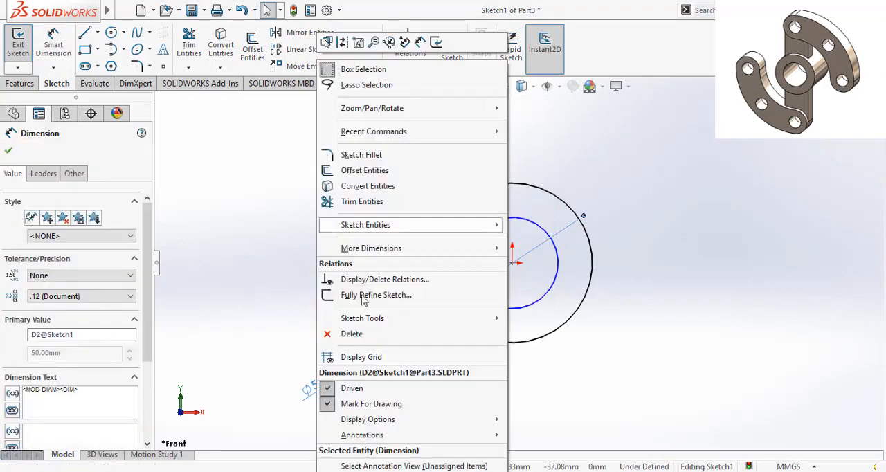
{"action": "left_click", "coordinate": [353, 334]}
- Dimension the inner circle's diameter as 30 mm
{"action": "left_click", "coordinate": [53, 45]}
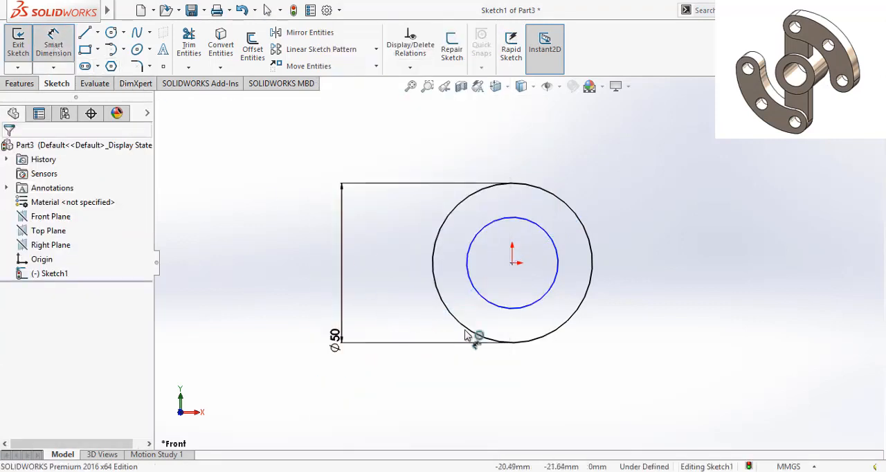
{"action": "left_click", "coordinate": [489, 302]}
{"action": "left_click", "coordinate": [350, 391]}
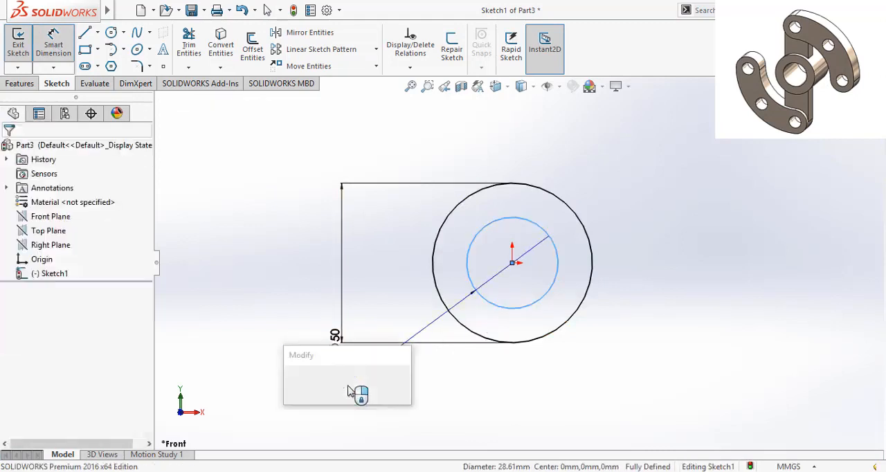
{"action": "type", "text": "30"}
{"action": "key", "text": "Return"}
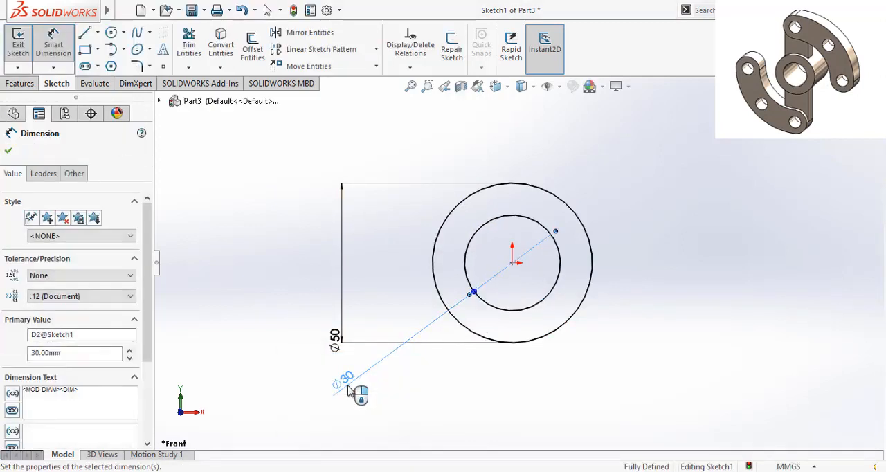
{"action": "left_click", "coordinate": [8, 150]}
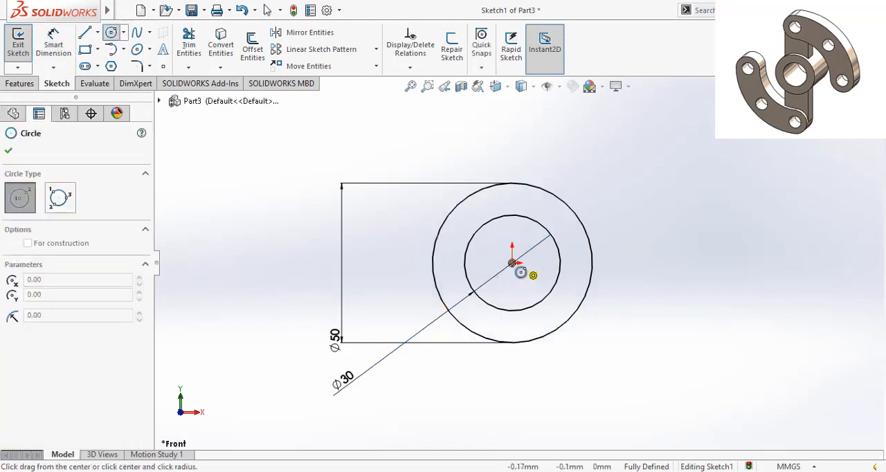
- Sketch a third concentric circle from the origin, outside the 50 mm circle, with a radius of about 47 mm
{"action": "left_click", "coordinate": [513, 263]}
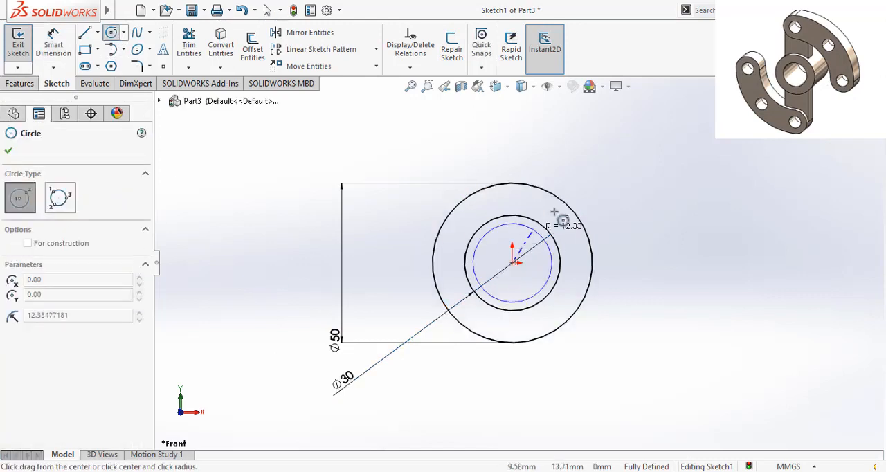
{"action": "left_click", "coordinate": [626, 170]}
{"action": "left_click_drag", "start_coordinate": [513, 263], "coordinate": [519, 261]}
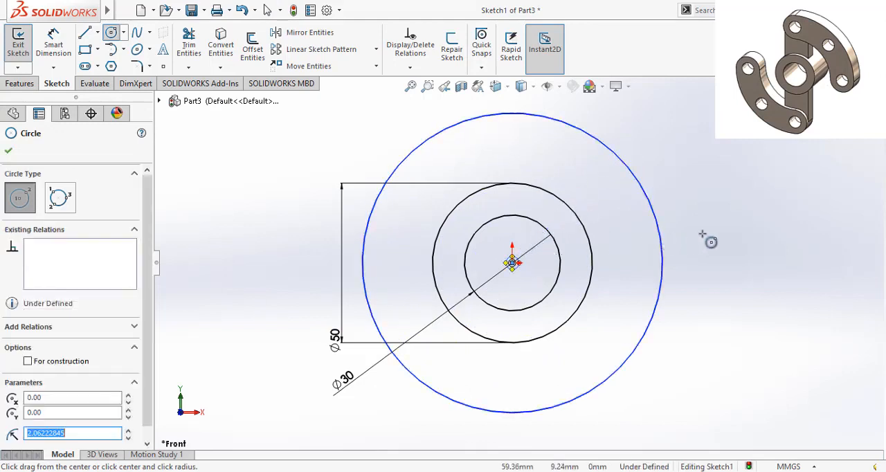
{"action": "key", "text": "Escape"}
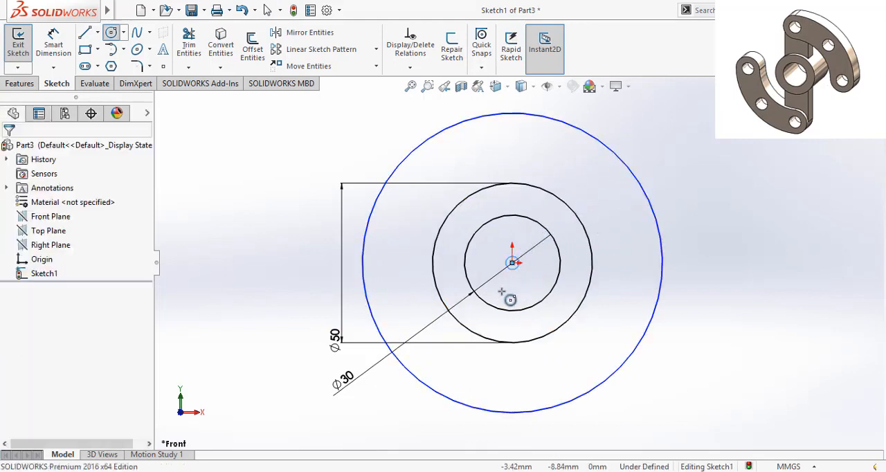
{"action": "left_click", "coordinate": [516, 272]}
{"action": "right_click", "coordinate": [516, 272]}
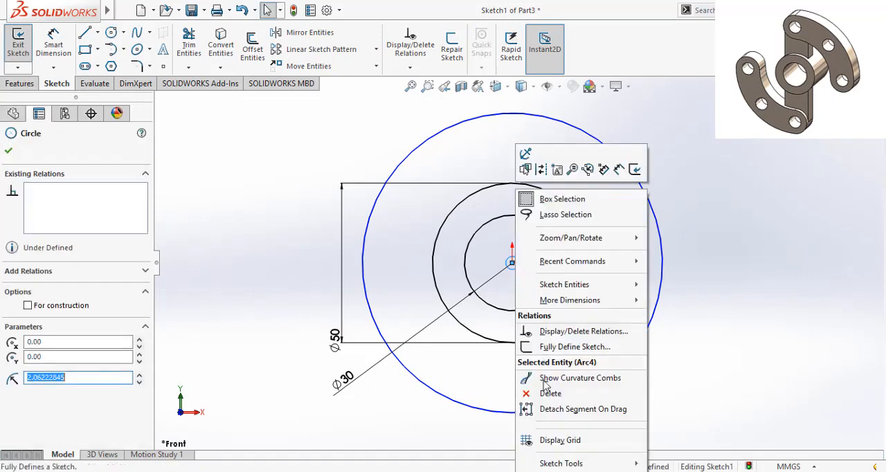
{"action": "left_click", "coordinate": [540, 393]}
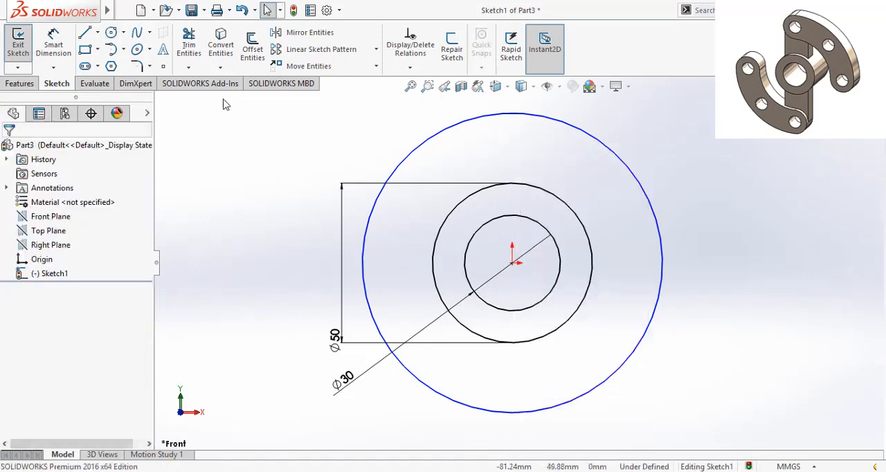
- Sketch a fourth concentric circle from the origin, outside all the others, with a radius of about 66 mm
{"action": "left_click", "coordinate": [111, 34]}
{"action": "left_click", "coordinate": [512, 263]}
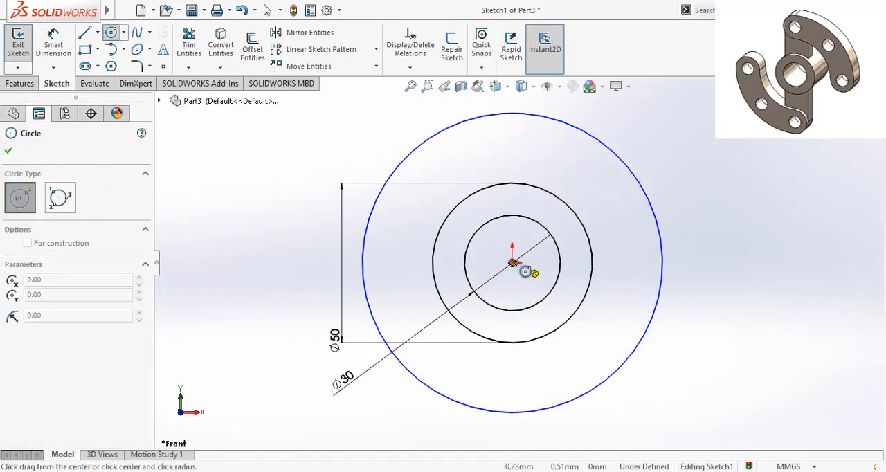
{"action": "left_click", "coordinate": [707, 180]}
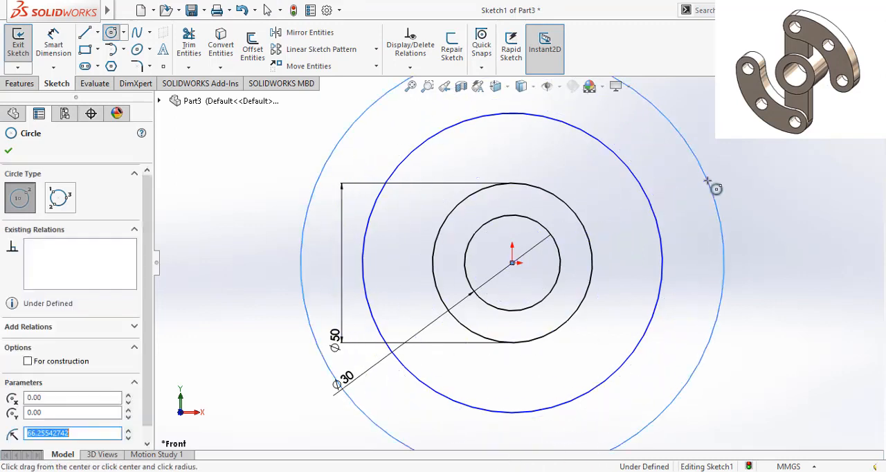
{"action": "right_click", "coordinate": [716, 187]}
{"action": "left_click", "coordinate": [740, 191]}
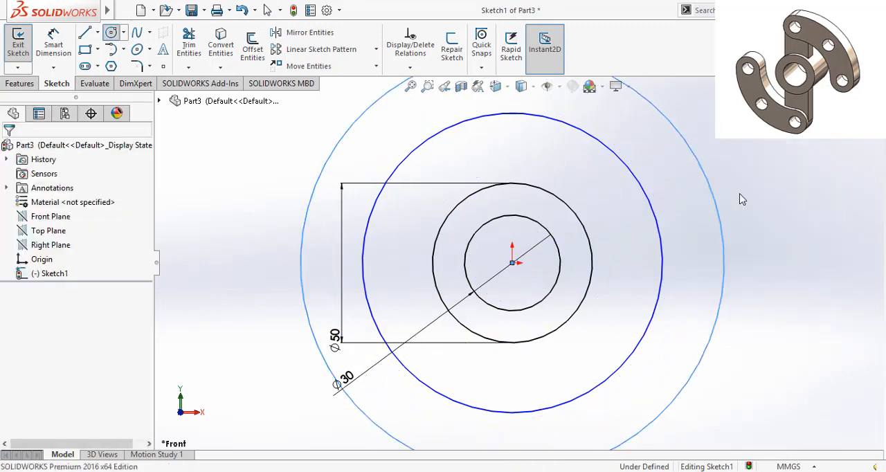
- Dimension the diameter of the second-largest circle as 90 mm, calculated as 45*2
{"action": "left_click", "coordinate": [53, 45]}
{"action": "left_click", "coordinate": [627, 371]}
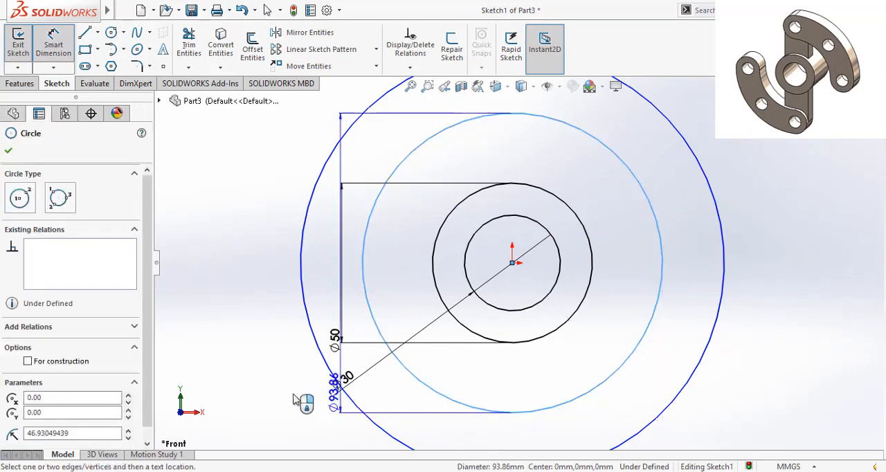
{"action": "left_click", "coordinate": [258, 435]}
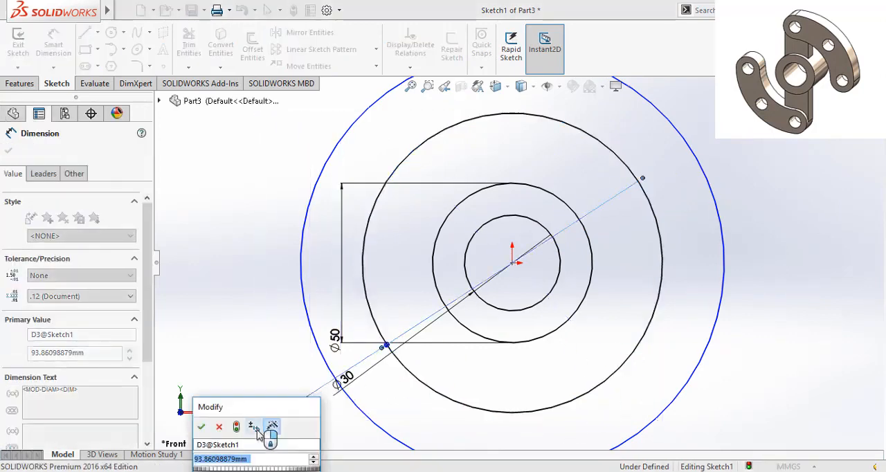
{"action": "type", "text": "45"}
{"action": "key", "text": "Return"}
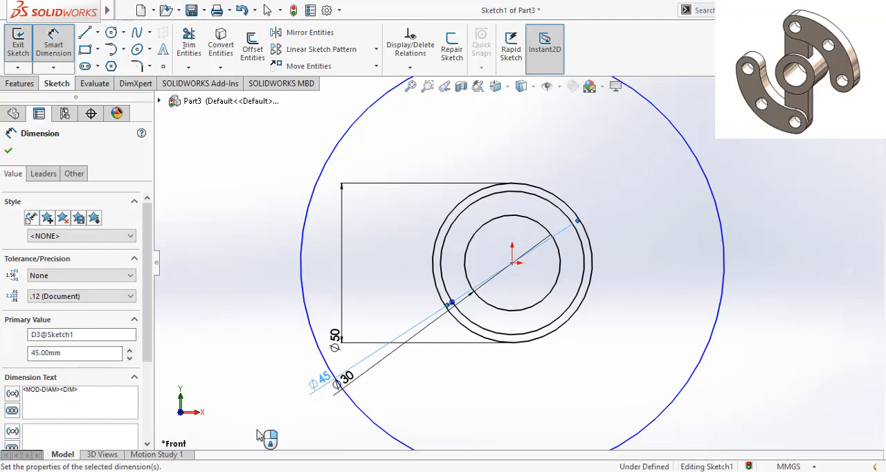
{"action": "double_click", "coordinate": [317, 382]}
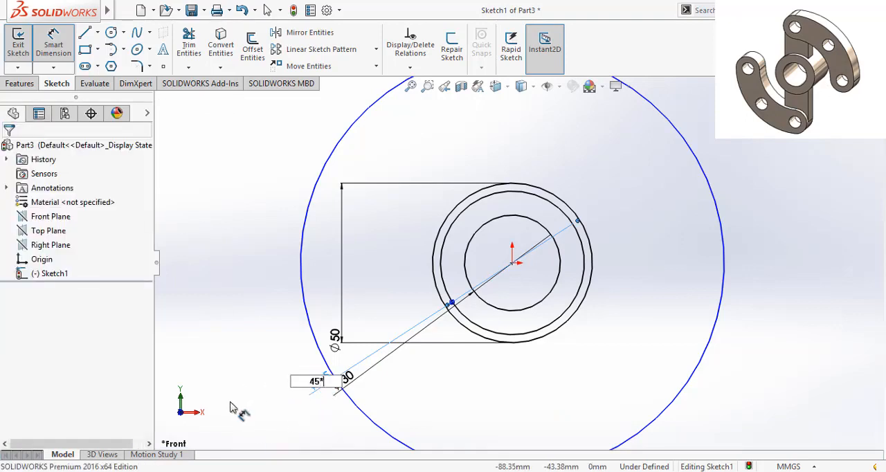
{"action": "type", "text": "*2"}
{"action": "key", "text": "Return"}
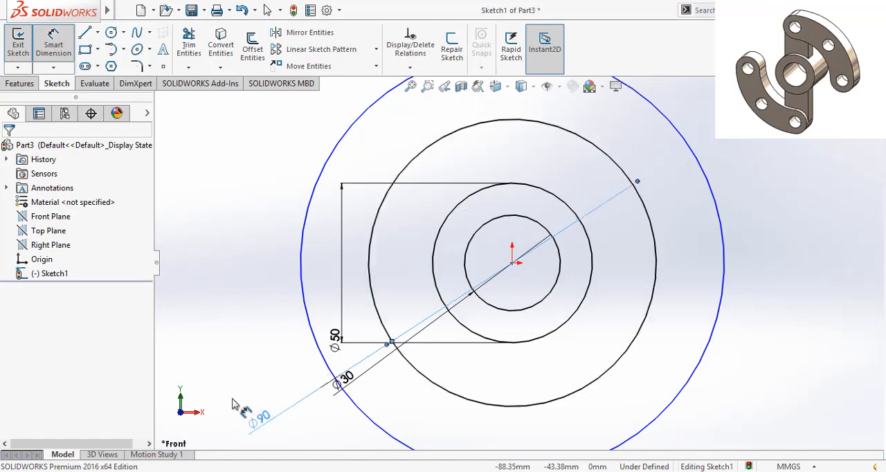
- Dimension the outermost circle's diameter as 150 mm, calculated as 2*75
{"action": "left_click", "coordinate": [306, 307]}
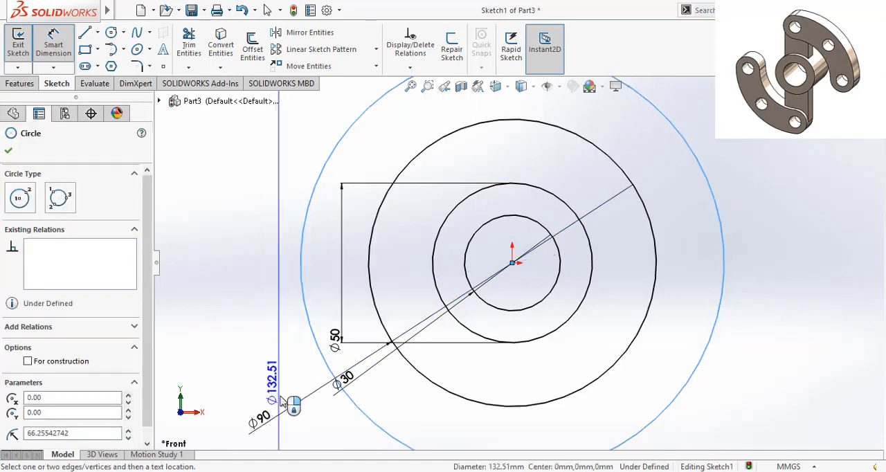
{"action": "left_click", "coordinate": [297, 419]}
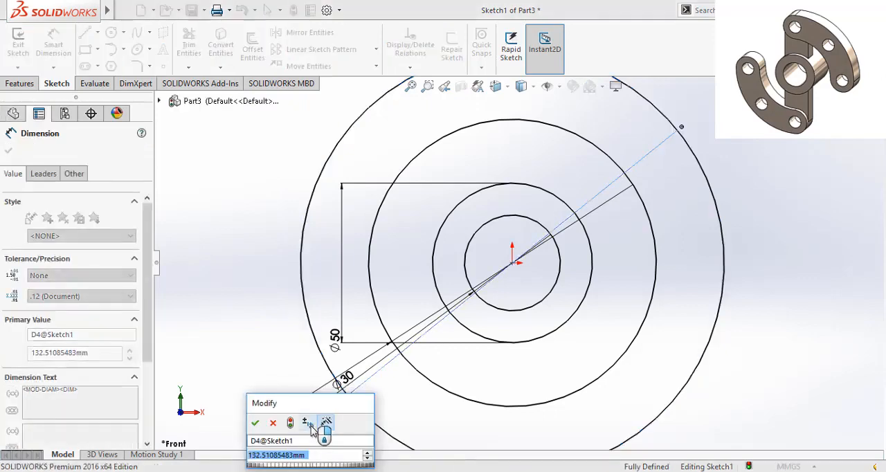
{"action": "type", "text": "75"}
{"action": "key", "text": "BackSpace"}
{"action": "key", "text": "BackSpace"}
{"action": "type", "text": "150"}
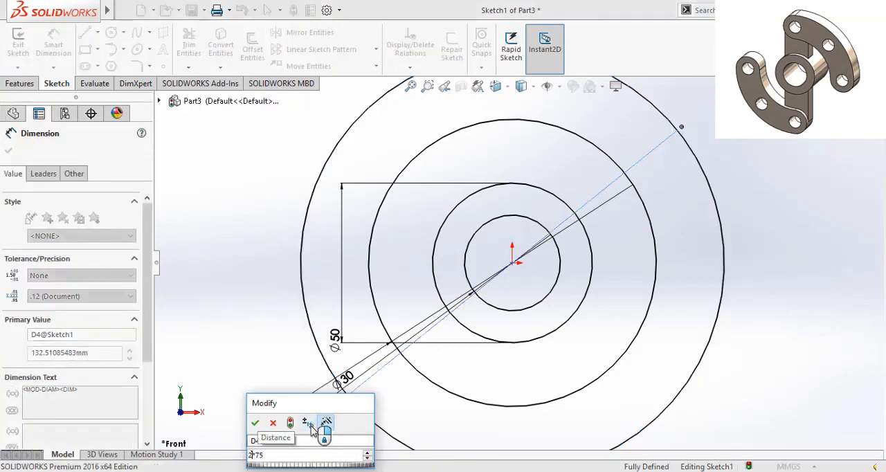
{"action": "key", "text": "Return"}
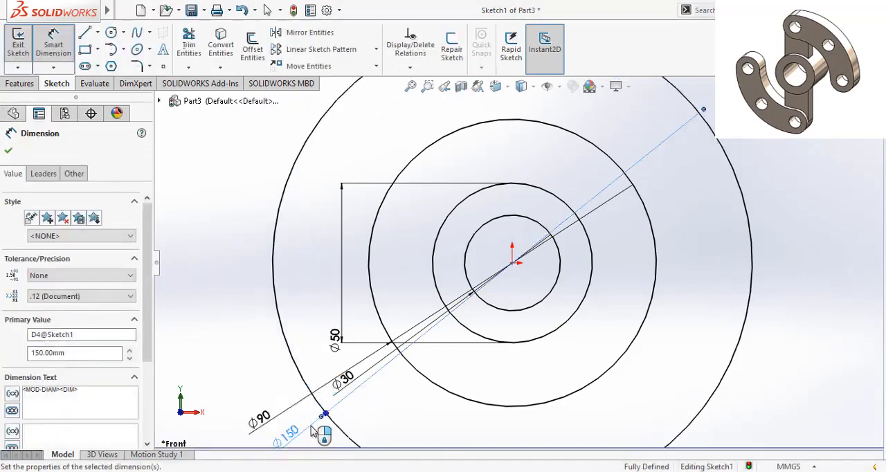
{"action": "left_click", "coordinate": [9, 153]}
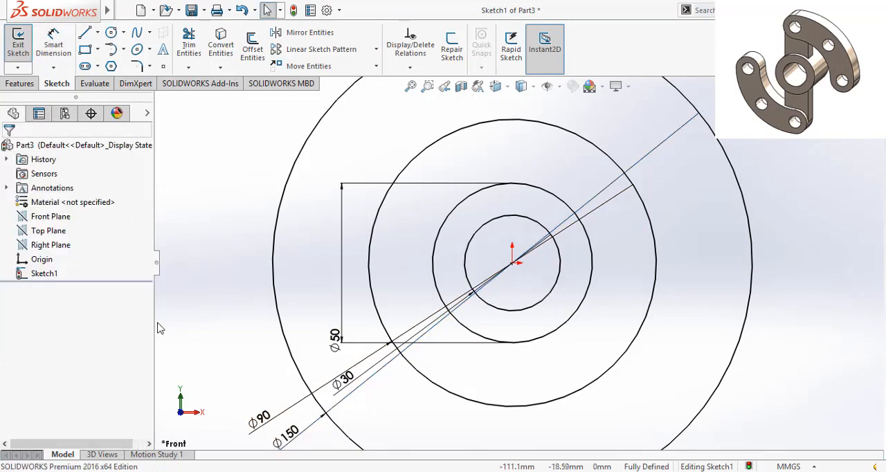
- Draw a vertical centerline from the origin up to the top of the outermost circle
{"action": "key", "text": "f"}
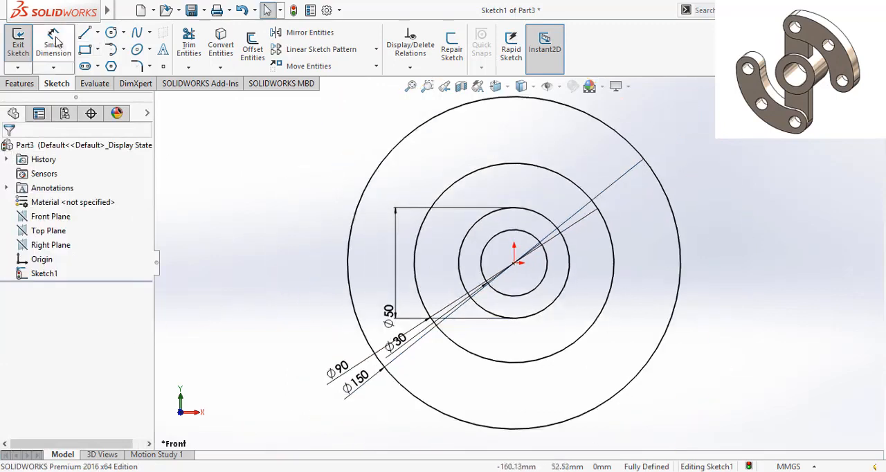
{"action": "left_click", "coordinate": [99, 38]}
{"action": "left_click", "coordinate": [121, 54]}
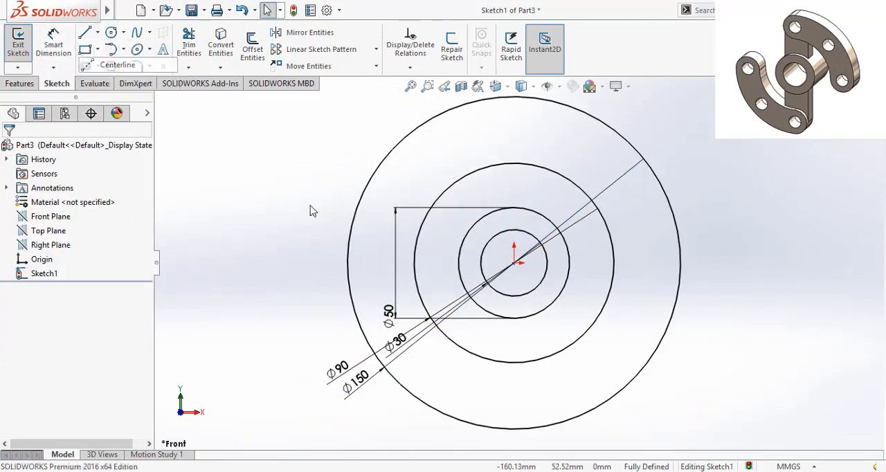
{"action": "left_click", "coordinate": [514, 263]}
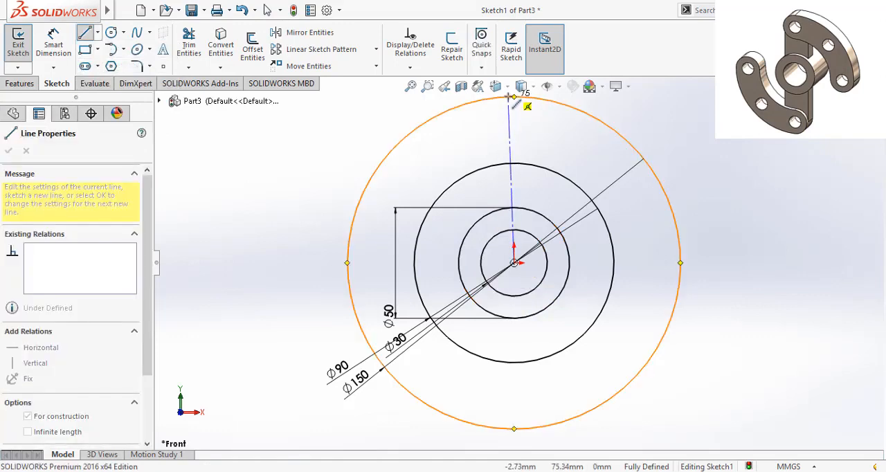
{"action": "left_click", "coordinate": [514, 97]}
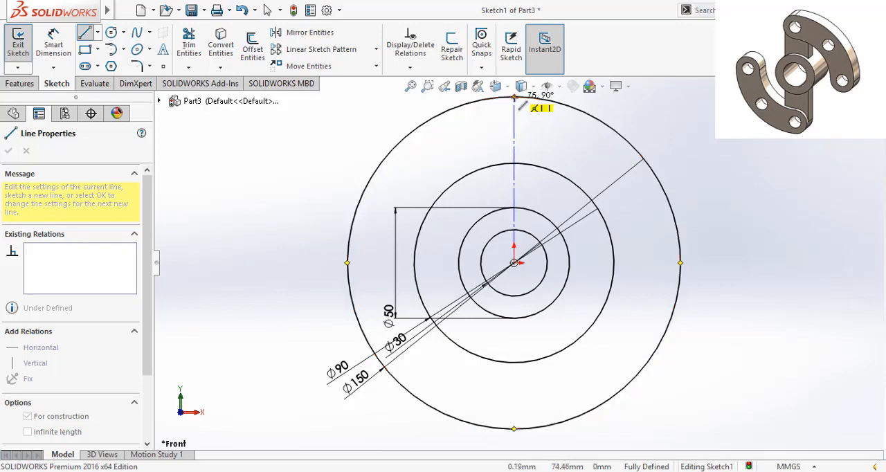
{"action": "right_click", "coordinate": [515, 97]}
{"action": "left_click", "coordinate": [538, 109]}
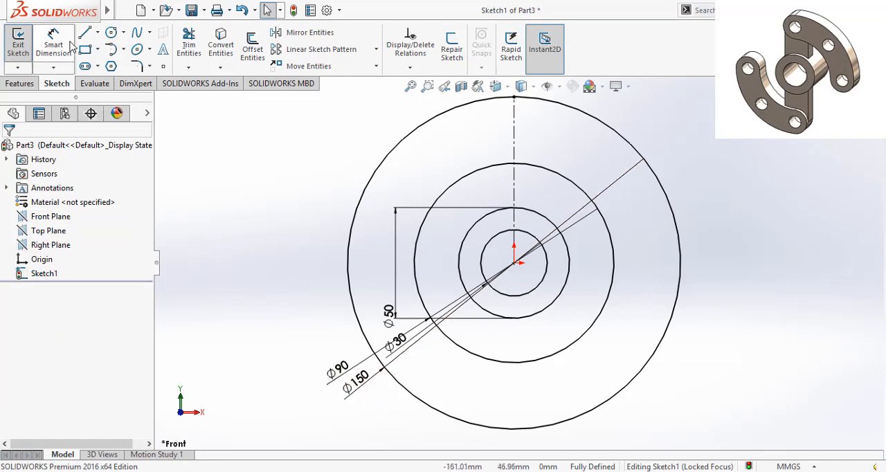
- Draw a horizontal centerline from the origin out to the right side of the outermost circle
{"action": "left_click", "coordinate": [98, 33]}
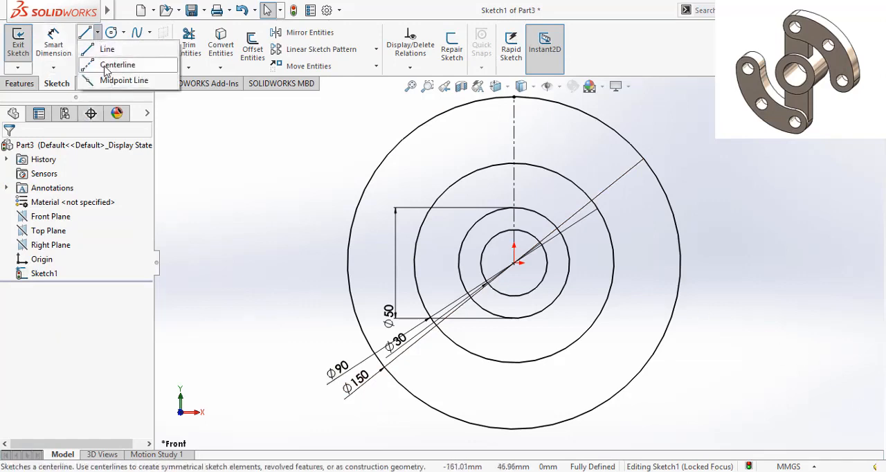
{"action": "left_click", "coordinate": [114, 66]}
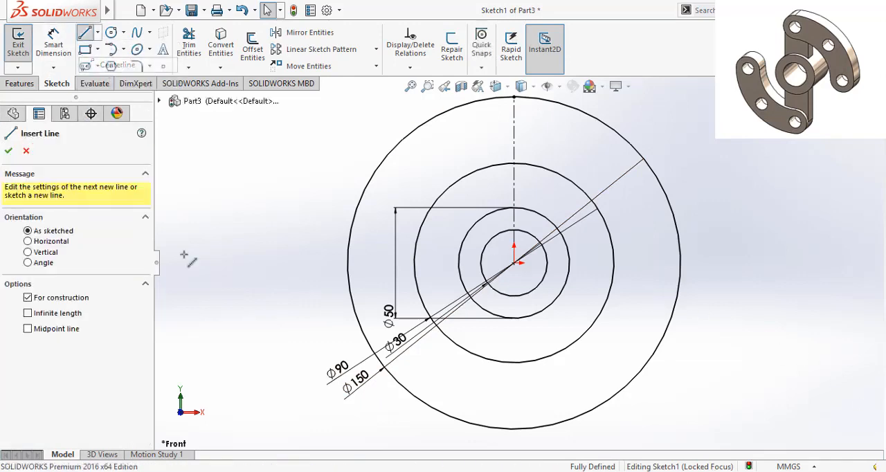
{"action": "left_click", "coordinate": [514, 263]}
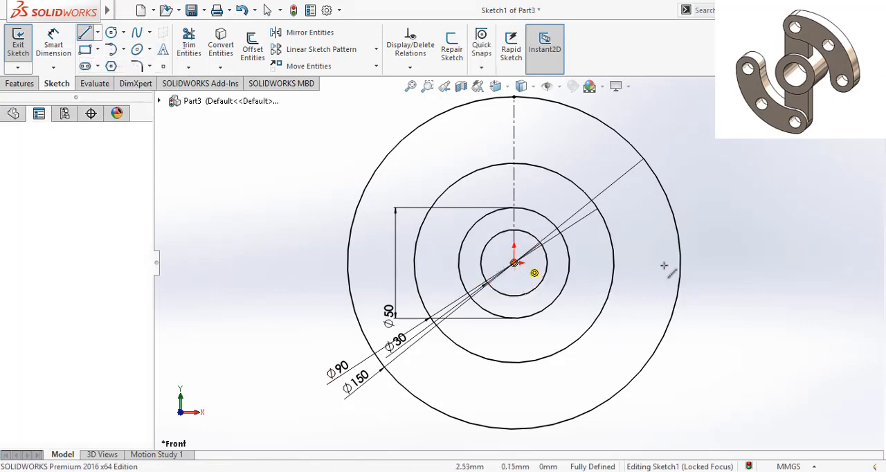
{"action": "left_click", "coordinate": [681, 263]}
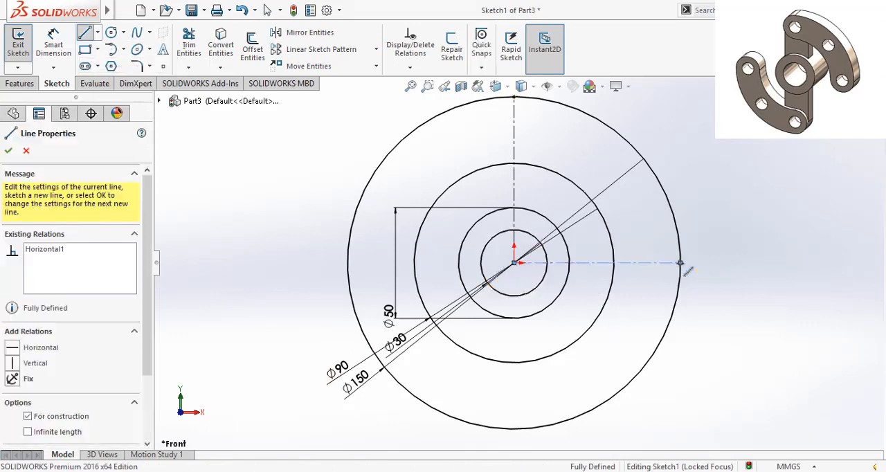
{"action": "right_click", "coordinate": [683, 266]}
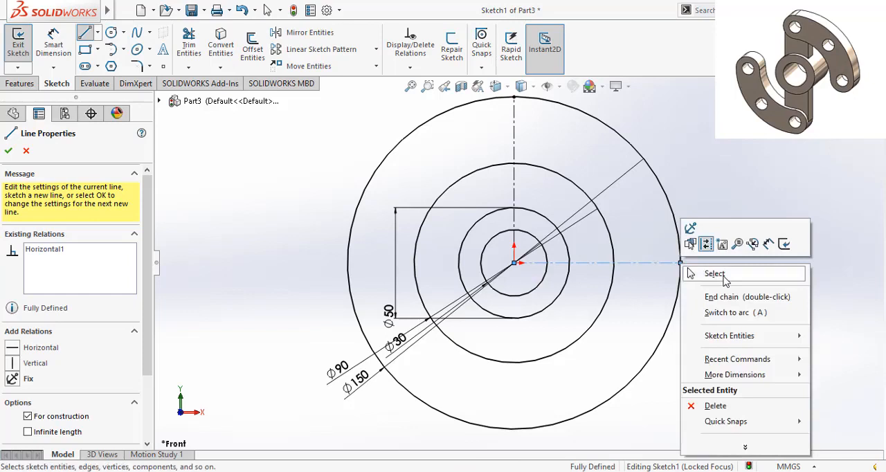
{"action": "left_click", "coordinate": [725, 280]}
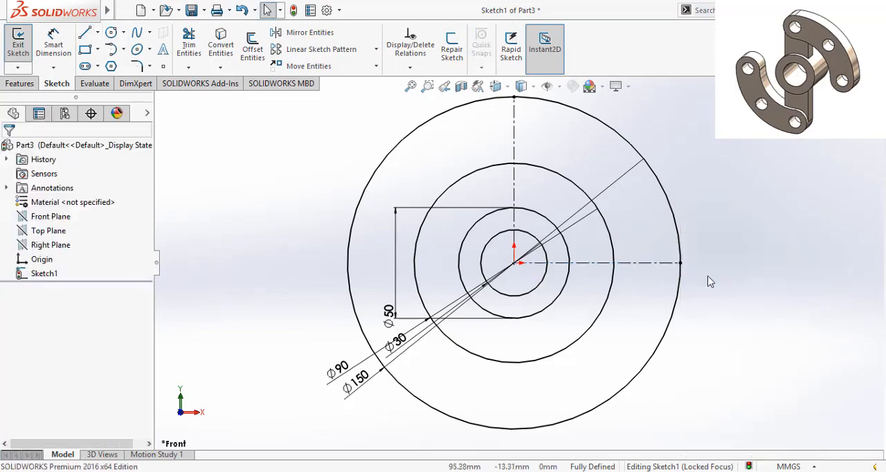
- Trim the 150 mm and 90 mm circles to quarter arcs between the vertical and horizontal centerlines
{"action": "left_click", "coordinate": [188, 45]}
{"action": "left_click", "coordinate": [632, 372]}
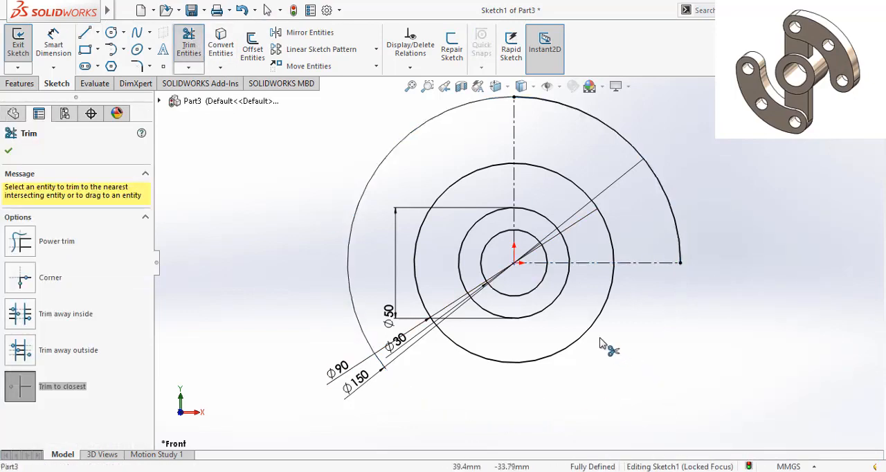
{"action": "left_click", "coordinate": [588, 333]}
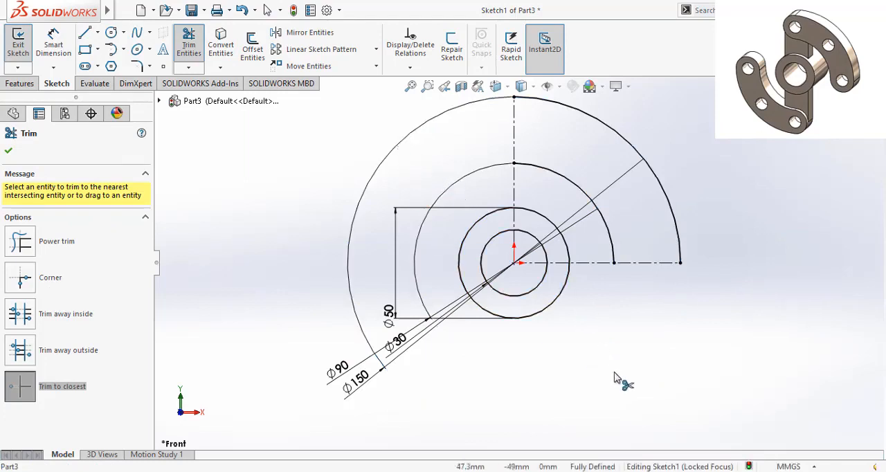
{"action": "left_click", "coordinate": [9, 153]}
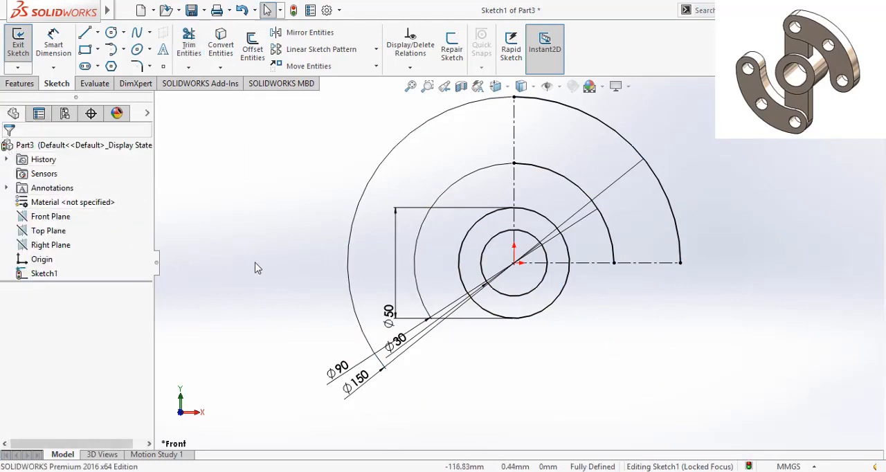
- Place a sketch point on the vertical centerline between the two arcs, about 59 mm above the origin
{"action": "scroll", "coordinate": [554, 128], "scroll_direction": "down", "scroll_amount": 3}
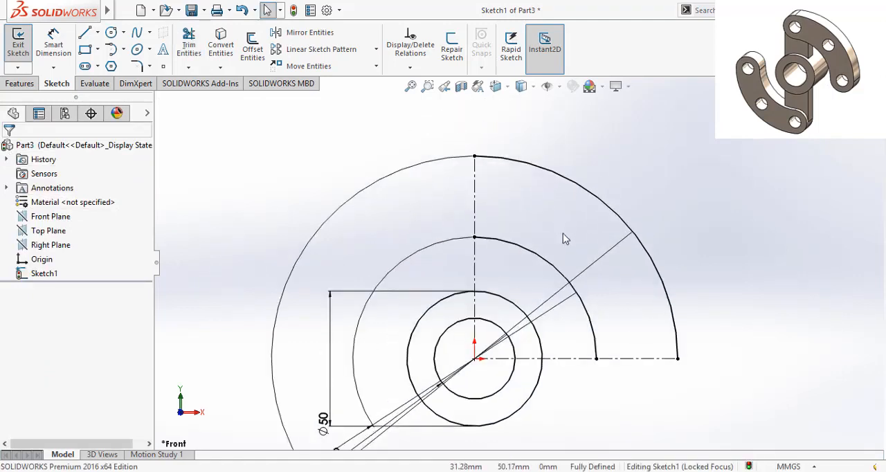
{"action": "left_click", "coordinate": [111, 33]}
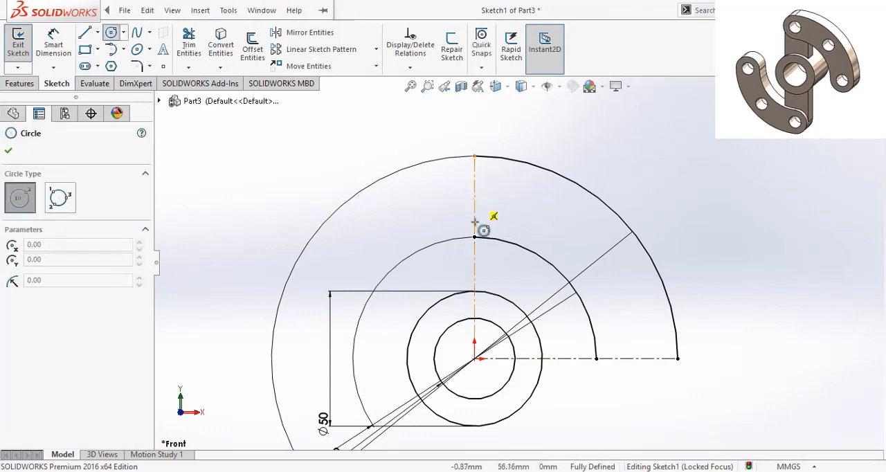
{"action": "left_click", "coordinate": [8, 152]}
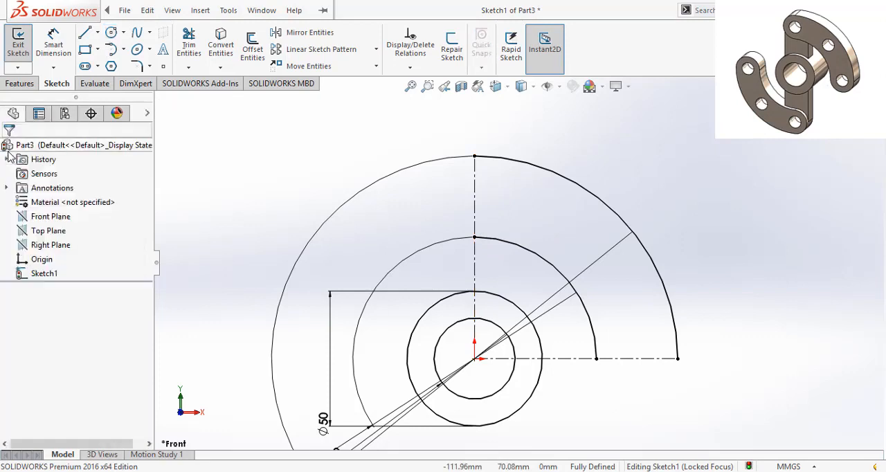
{"action": "left_click", "coordinate": [163, 66]}
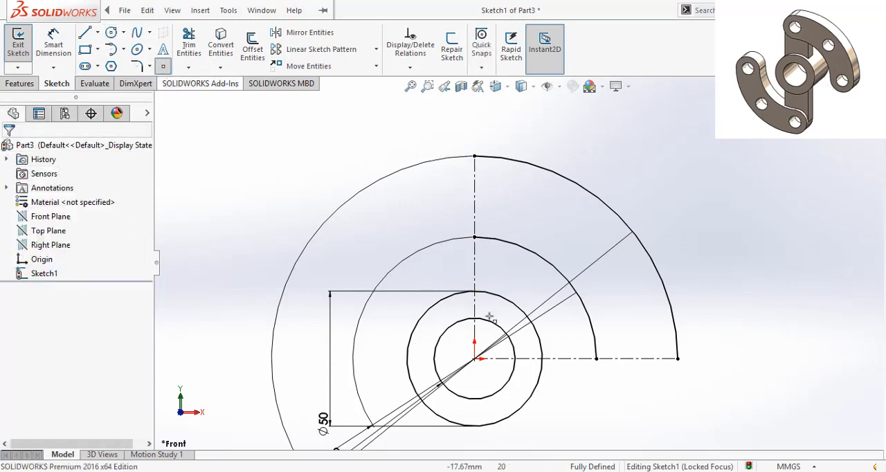
{"action": "left_click", "coordinate": [474, 201]}
{"action": "right_click", "coordinate": [476, 200]}
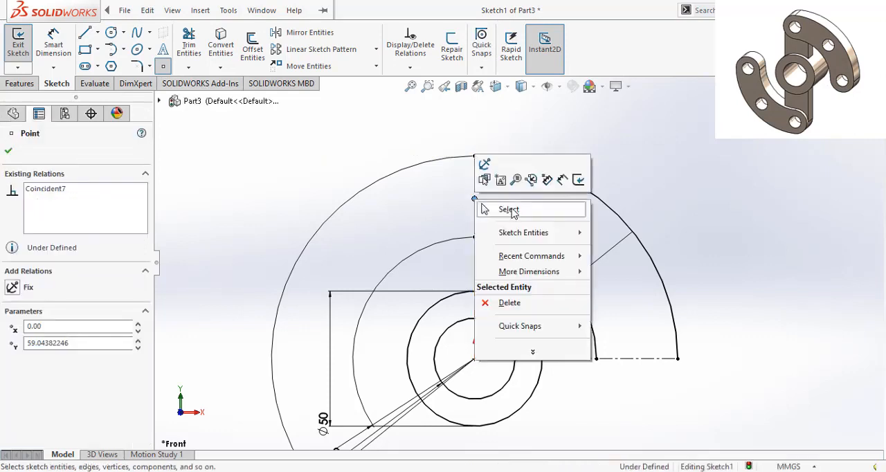
{"action": "left_click", "coordinate": [511, 210]}
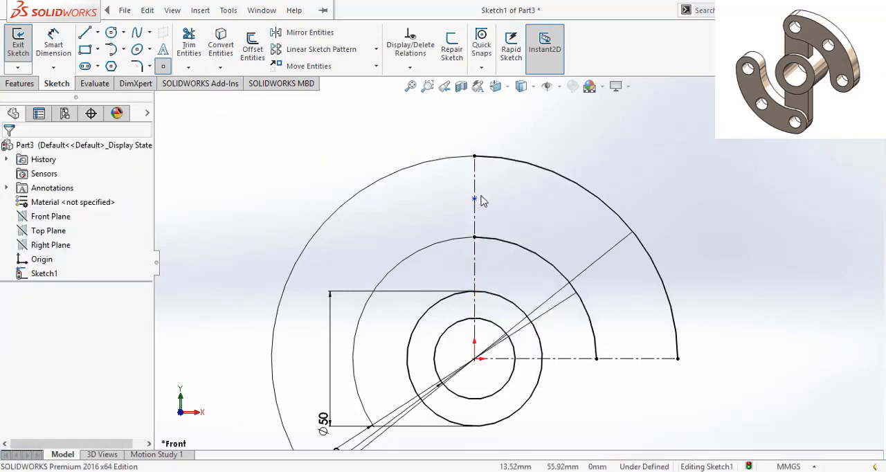
- Place a sketch point on the horizontal centerline between the two arcs, about 59 mm from the origin
{"action": "left_click", "coordinate": [165, 67]}
{"action": "left_click", "coordinate": [636, 358]}
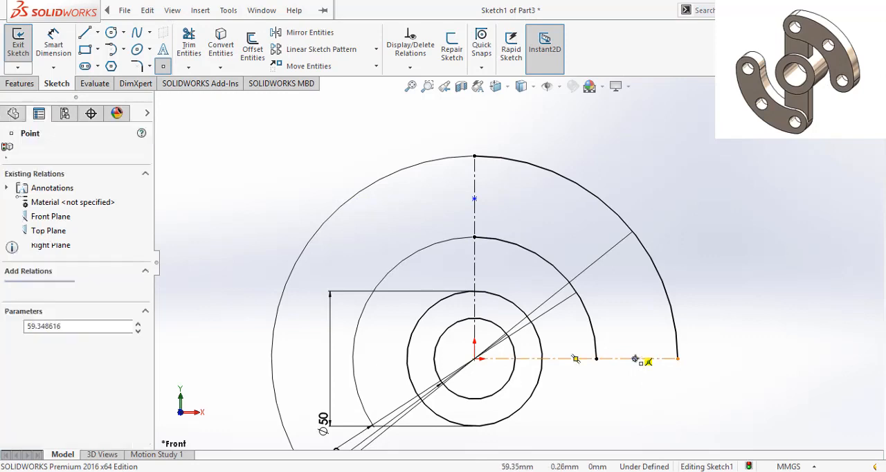
{"action": "right_click", "coordinate": [635, 359]}
{"action": "left_click", "coordinate": [662, 347]}
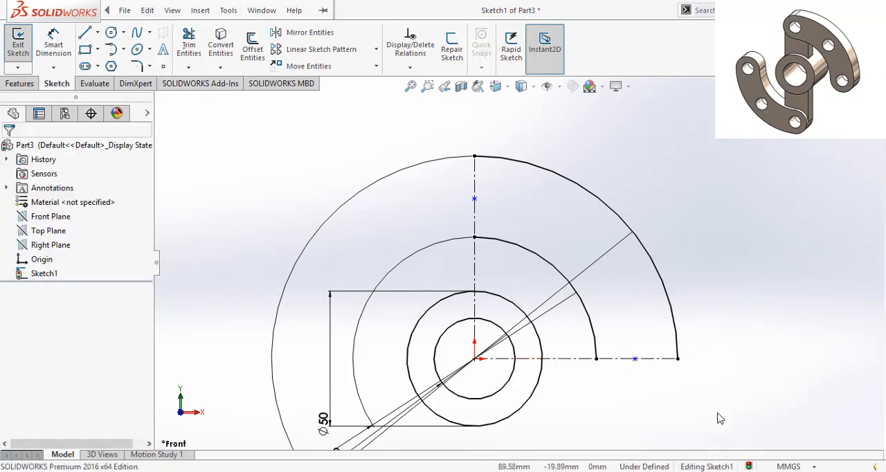
- Try to dimension the distance between the inner and outer arcs' ends on the horizontal centerline
{"action": "left_click", "coordinate": [54, 47]}
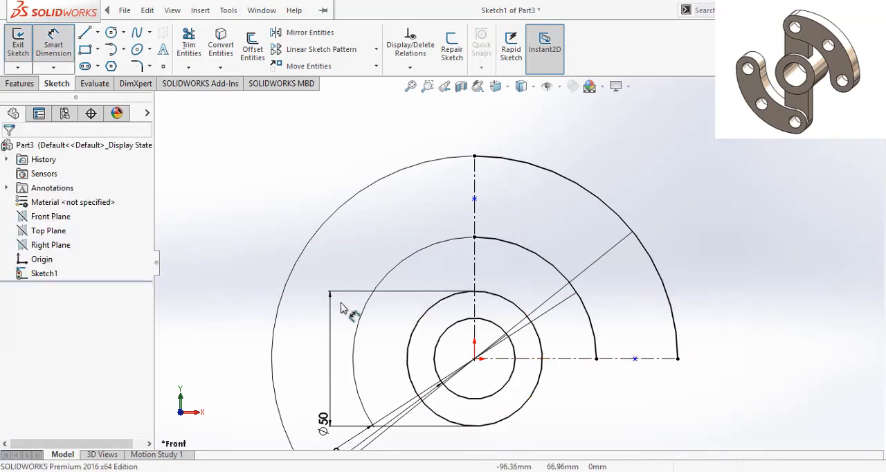
{"action": "left_click", "coordinate": [597, 360]}
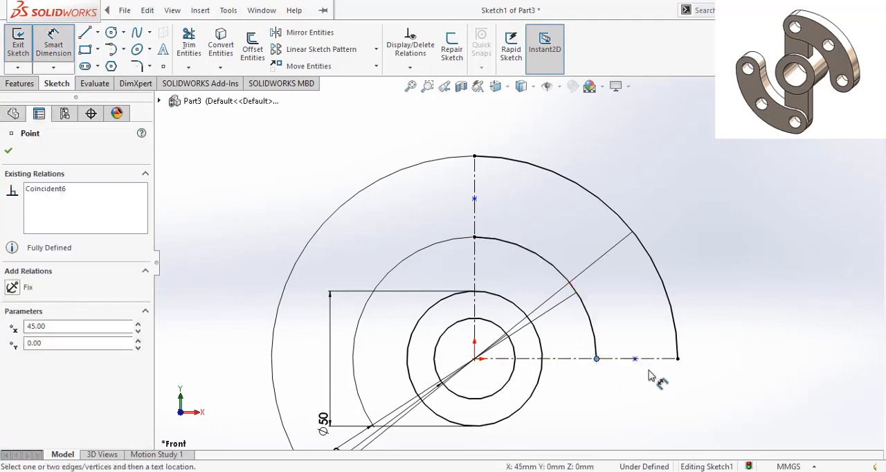
{"action": "left_click", "coordinate": [678, 360]}
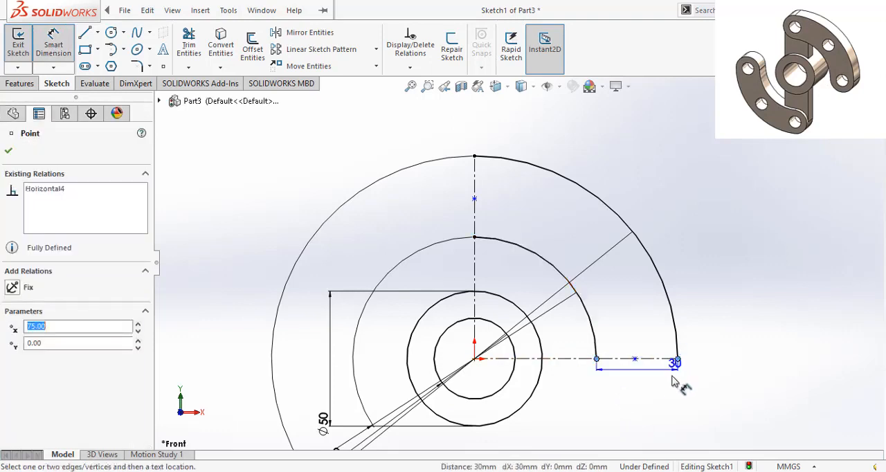
{"action": "left_click", "coordinate": [661, 418]}
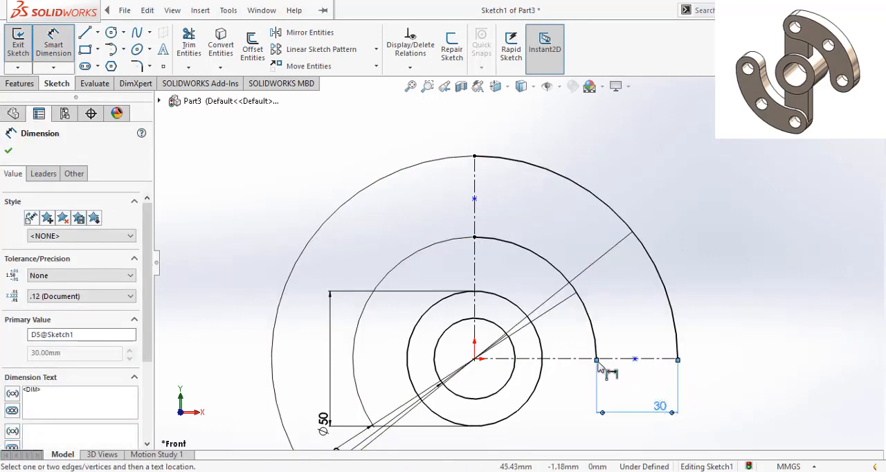
- Dimension the point on the horizontal centerline 15 mm from the outer arc's end
{"action": "left_click", "coordinate": [635, 359]}
{"action": "left_click", "coordinate": [680, 408]}
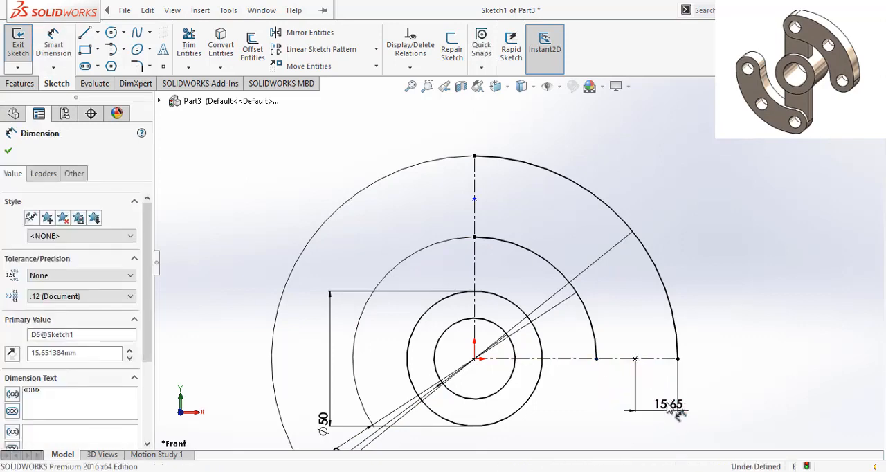
{"action": "double_click", "coordinate": [669, 406]}
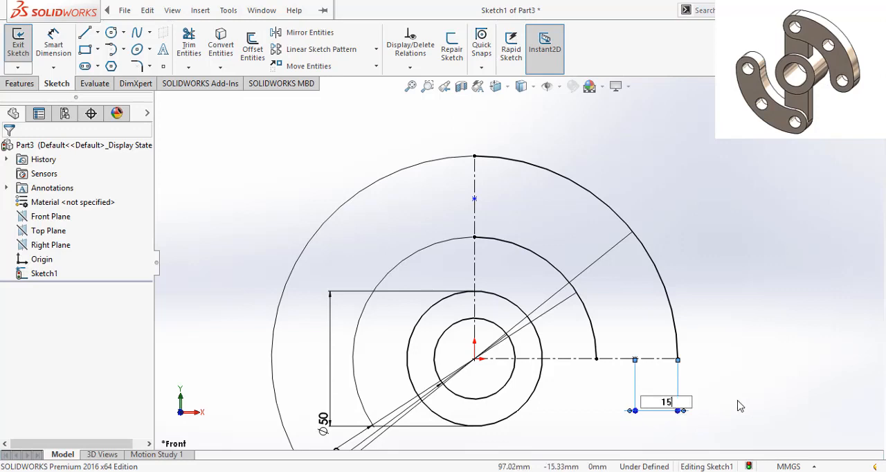
{"action": "key", "text": "Return"}
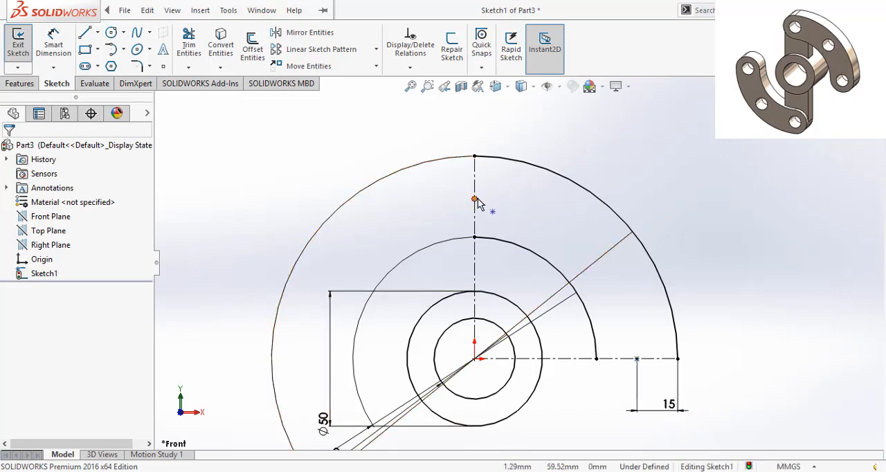
- Dimension the point on the vertical centerline 15 mm below the outer arc's top end
{"action": "left_click", "coordinate": [476, 200]}
{"action": "left_click", "coordinate": [474, 157]}
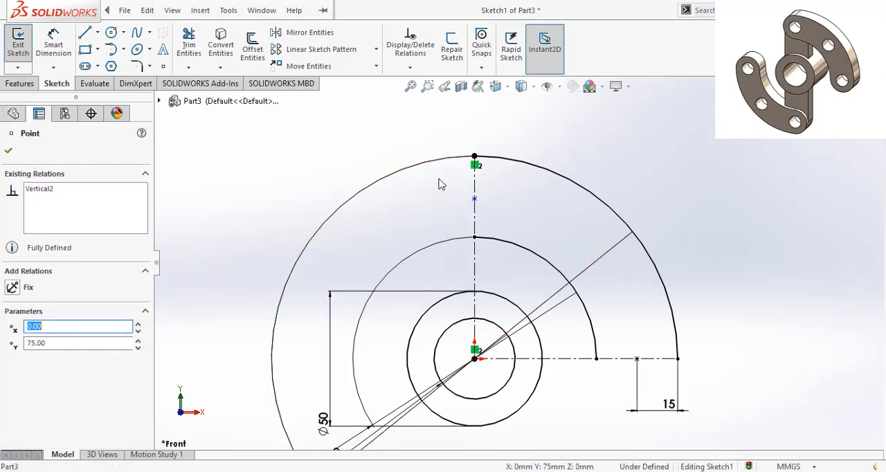
{"action": "left_click", "coordinate": [148, 10]}
{"action": "left_click", "coordinate": [181, 57]}
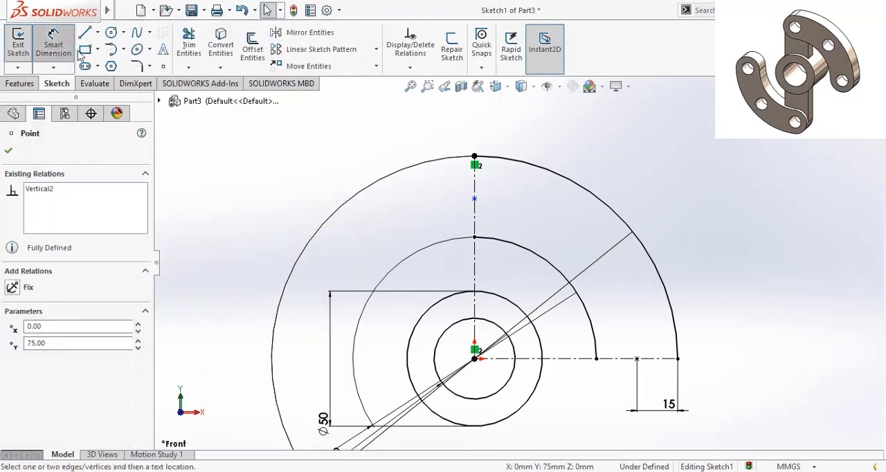
{"action": "left_click", "coordinate": [474, 199]}
{"action": "left_click", "coordinate": [475, 157]}
{"action": "left_click", "coordinate": [277, 179]}
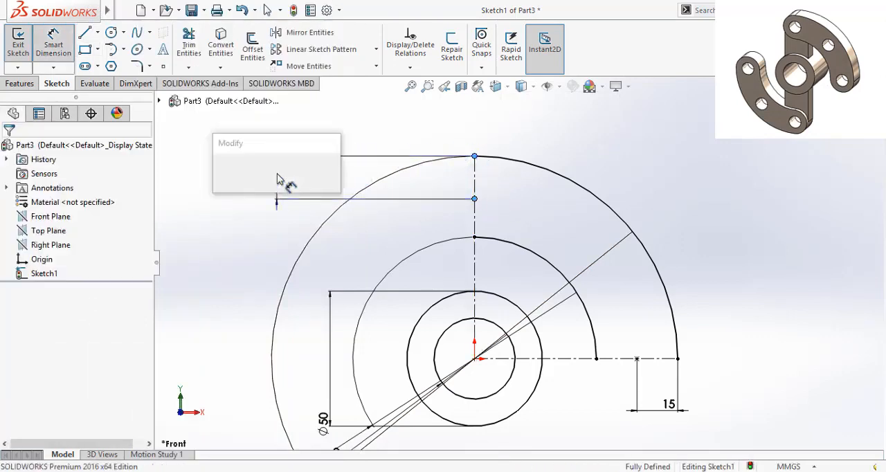
{"action": "type", "text": "15"}
{"action": "key", "text": "Return"}
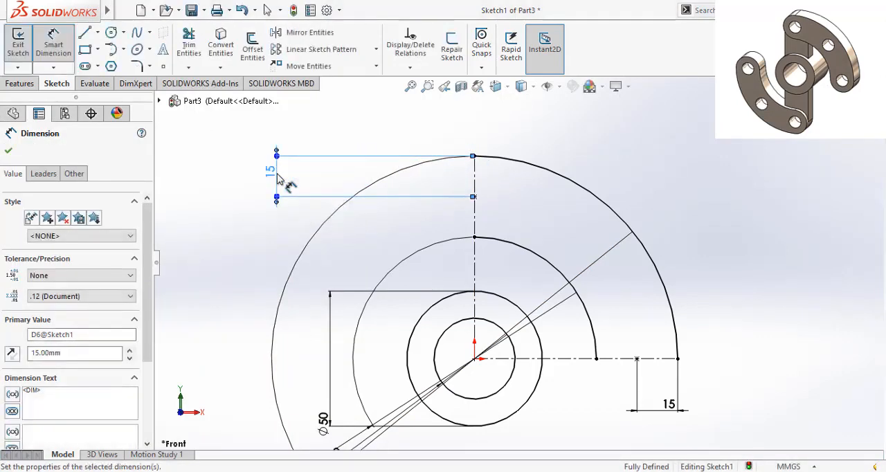
{"action": "left_click", "coordinate": [8, 153]}
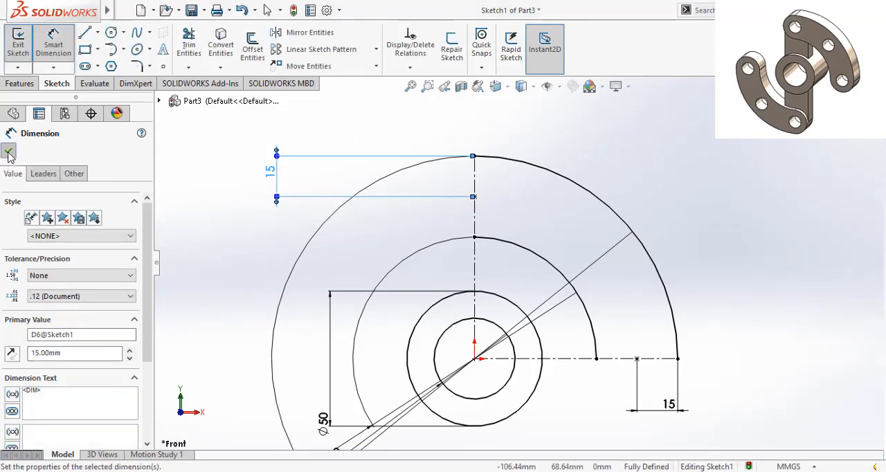
- Sketch a circle on each point, with a radius of about 7.9 mm at the upper one and 7.4 mm at the right one
{"action": "left_click", "coordinate": [111, 33]}
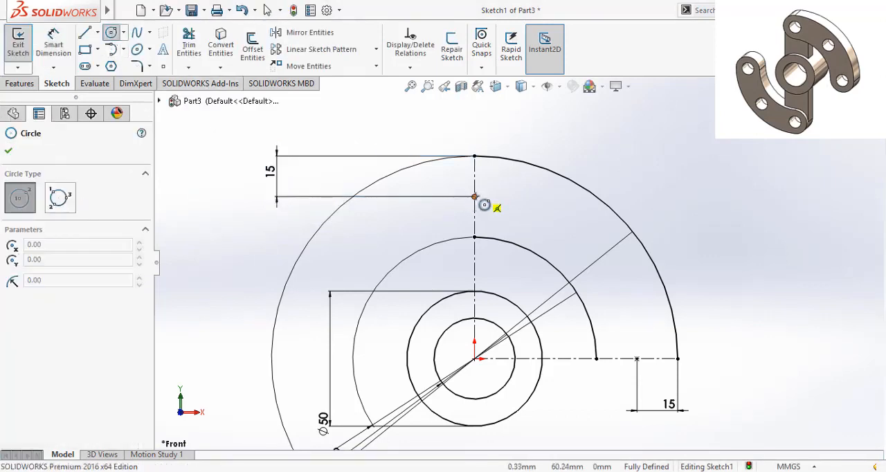
{"action": "left_click", "coordinate": [475, 197]}
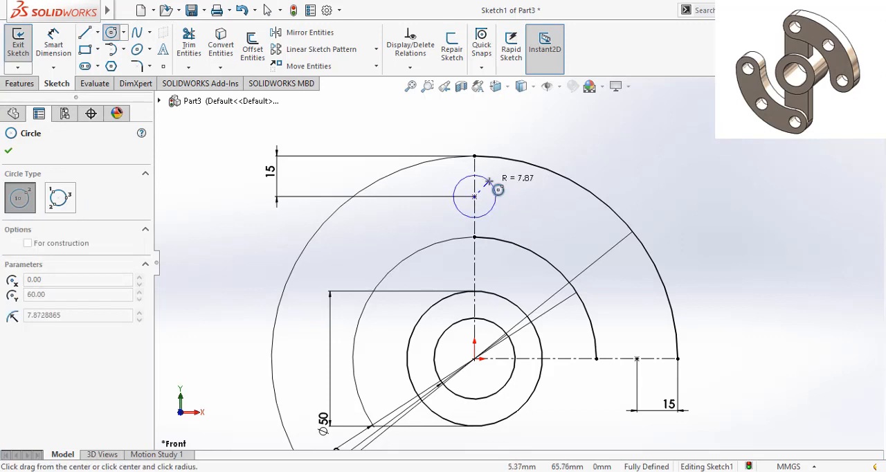
{"action": "left_click", "coordinate": [489, 181]}
{"action": "left_click", "coordinate": [637, 359]}
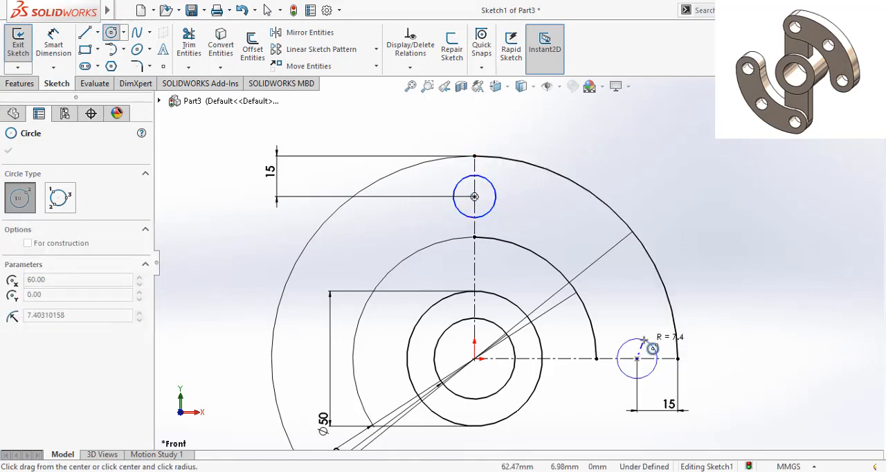
{"action": "left_click", "coordinate": [644, 340]}
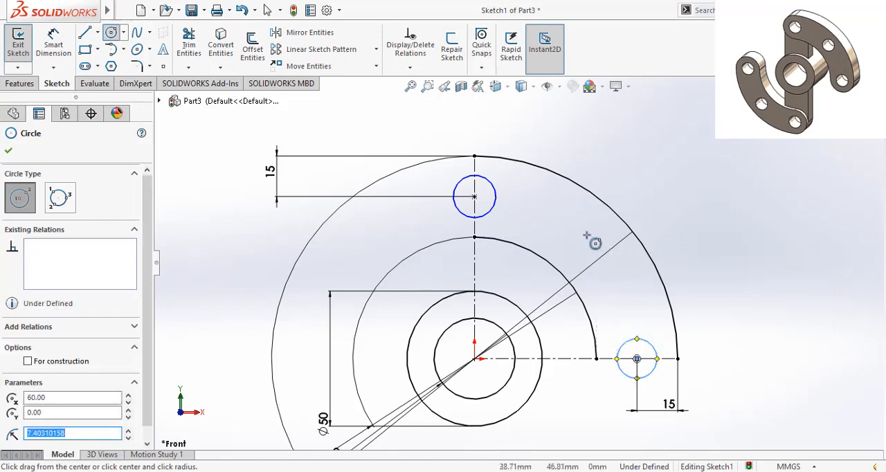
{"action": "left_click", "coordinate": [9, 153]}
- Sketch a 60 mm radius, 90° centerpoint arc about the origin, running from the upper hole's center to the right hole's center
{"action": "left_click", "coordinate": [124, 51]}
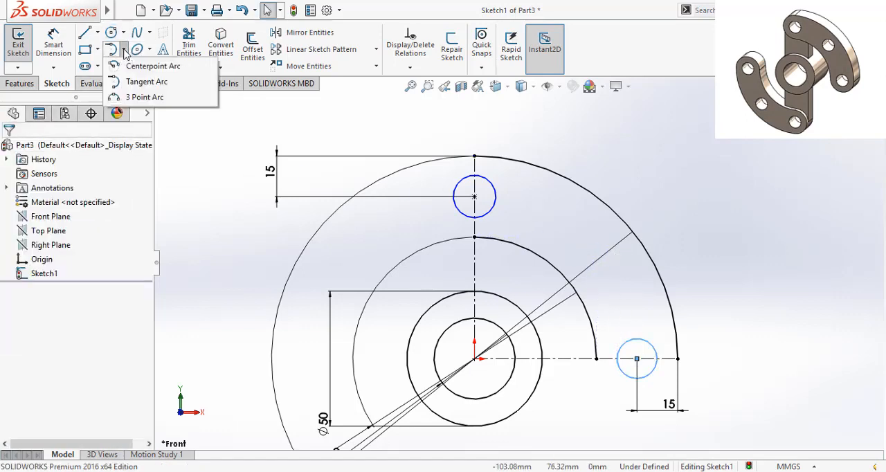
{"action": "left_click", "coordinate": [142, 66]}
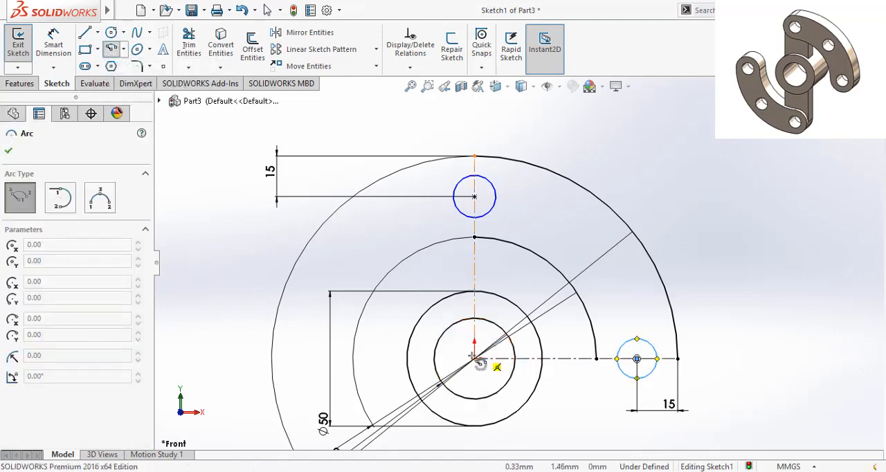
{"action": "left_click", "coordinate": [475, 358]}
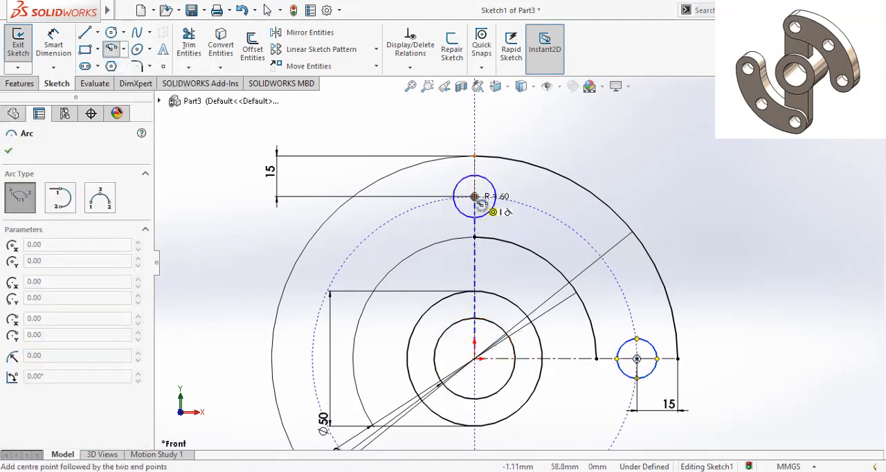
{"action": "left_click", "coordinate": [474, 196]}
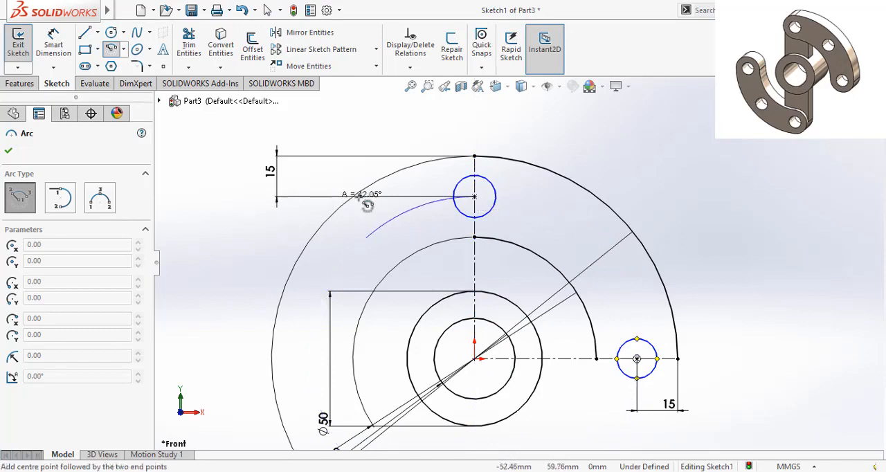
{"action": "left_click", "coordinate": [637, 358]}
{"action": "right_click", "coordinate": [645, 367]}
{"action": "left_click", "coordinate": [683, 350]}
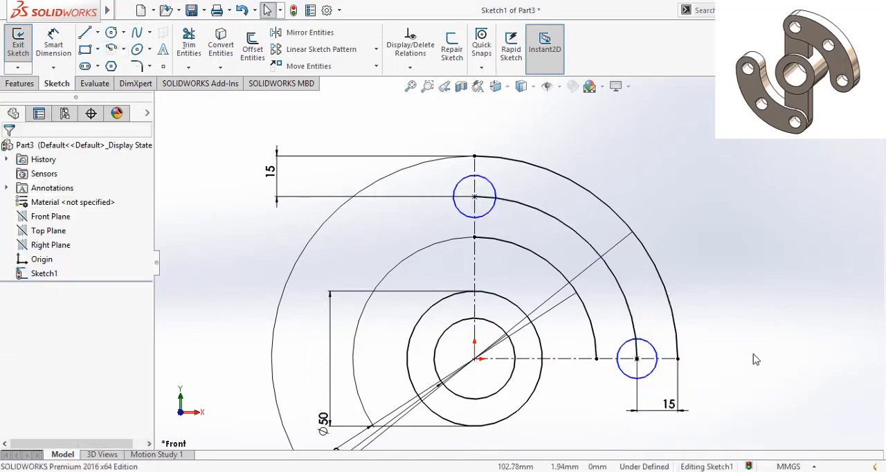
- Sketch a diagonal centerline from the origin up past the outer arc, about 116 mm long at about 37° to the horizontal
{"action": "left_click", "coordinate": [99, 33]}
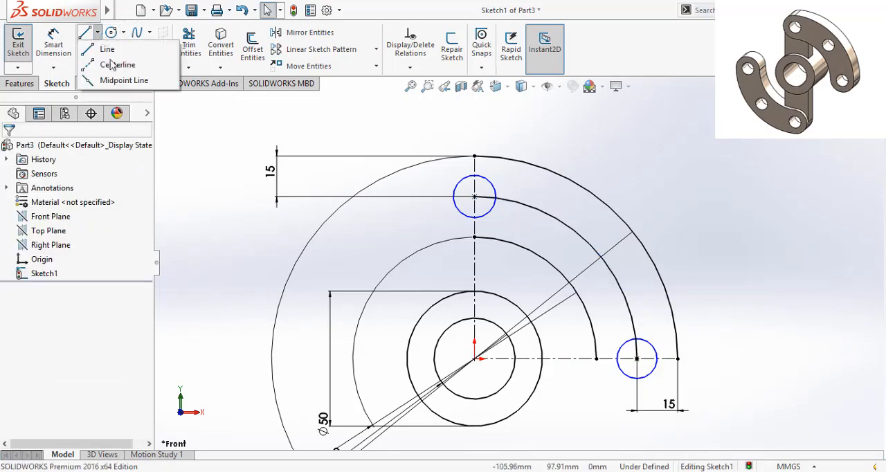
{"action": "left_click", "coordinate": [129, 65]}
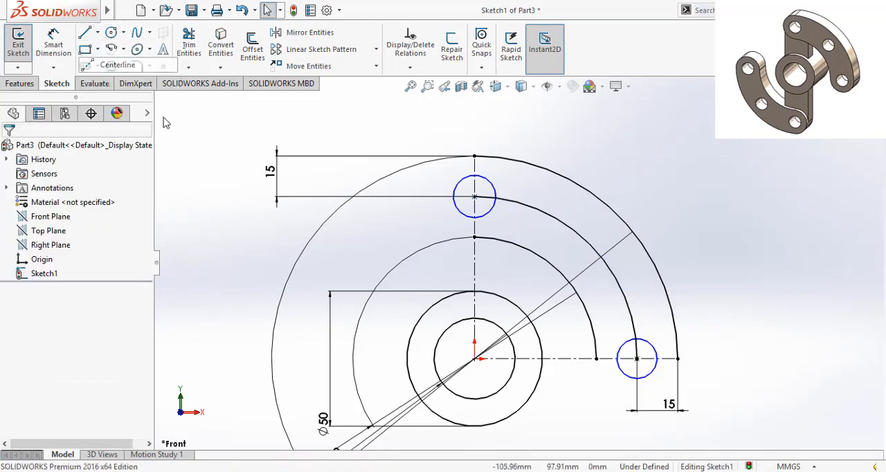
{"action": "left_click", "coordinate": [475, 359]}
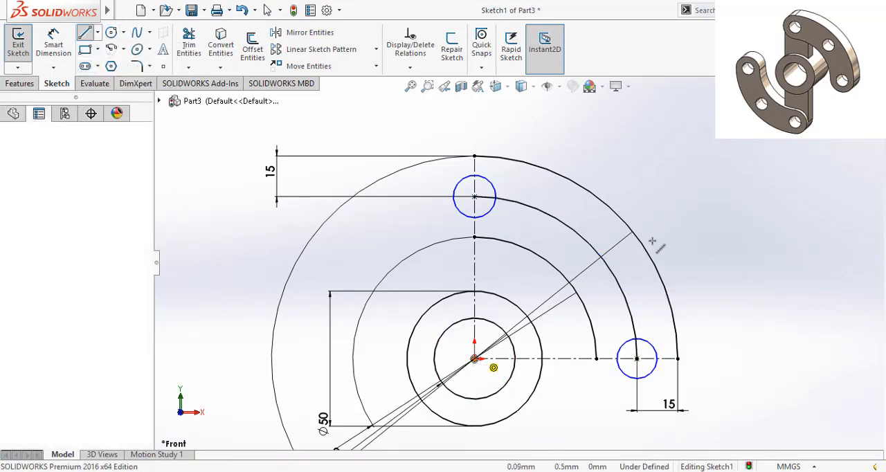
{"action": "left_click", "coordinate": [724, 169]}
{"action": "right_click", "coordinate": [724, 170]}
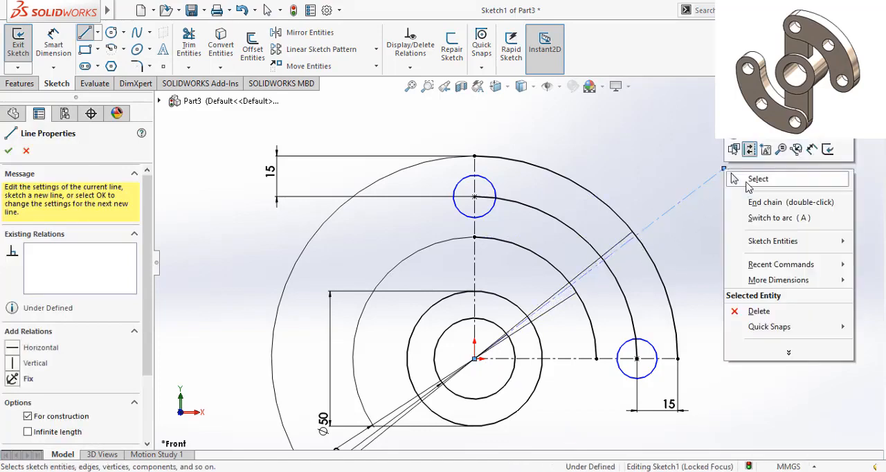
{"action": "left_click", "coordinate": [746, 178]}
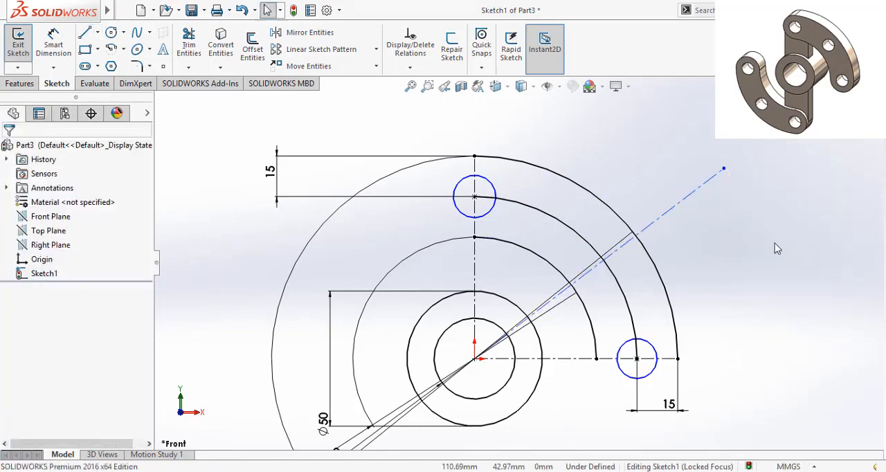
- Dimension the angle between the diagonal centerline and the vertical centerline as 45°
{"action": "left_click", "coordinate": [53, 43]}
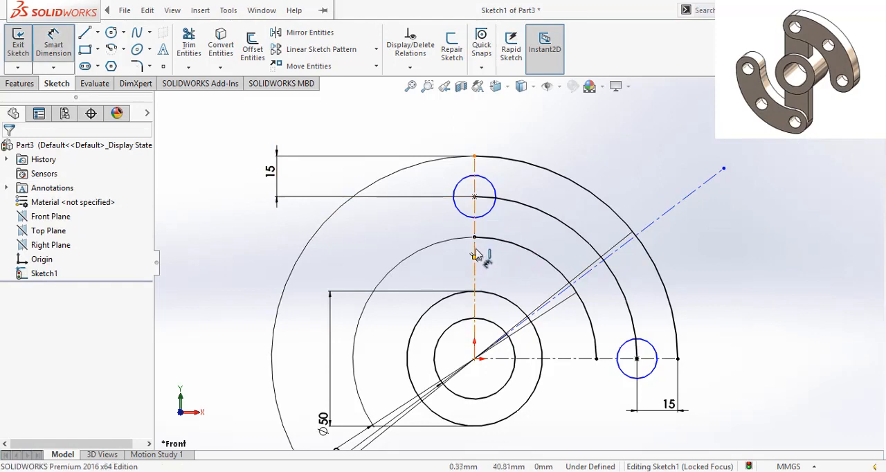
{"action": "left_click", "coordinate": [673, 210]}
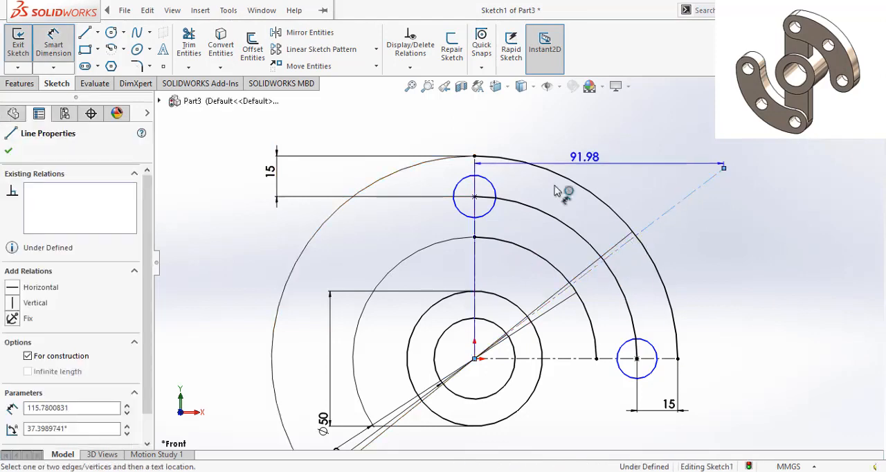
{"action": "left_click", "coordinate": [475, 275]}
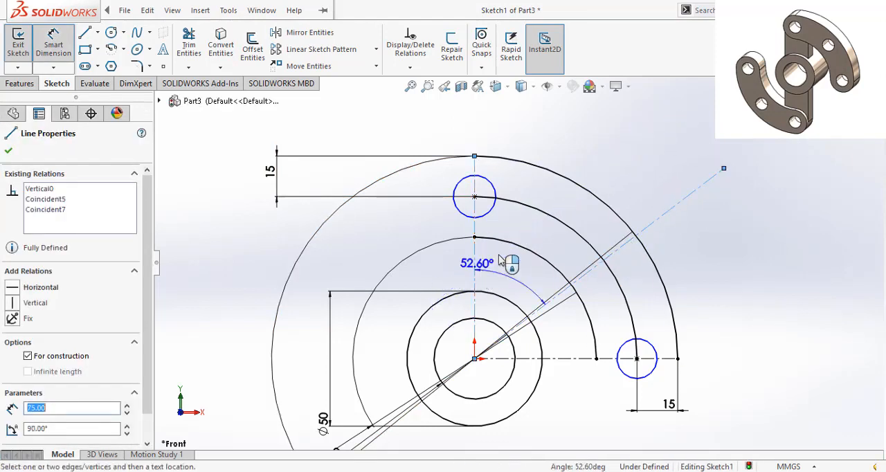
{"action": "left_click", "coordinate": [626, 153]}
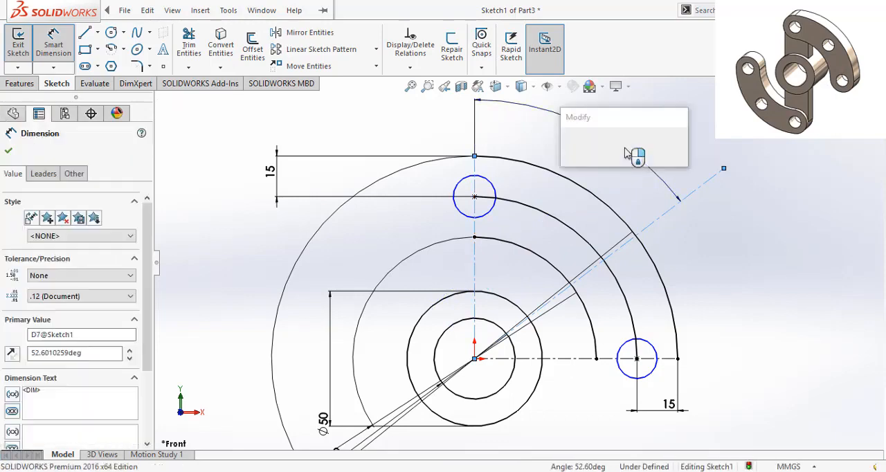
{"action": "type", "text": "45"}
{"action": "left_click", "coordinate": [626, 150]}
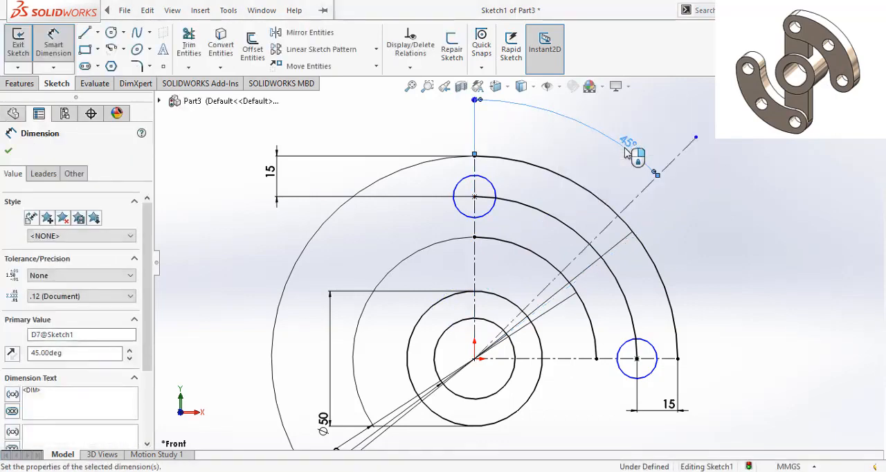
{"action": "left_click", "coordinate": [8, 152]}
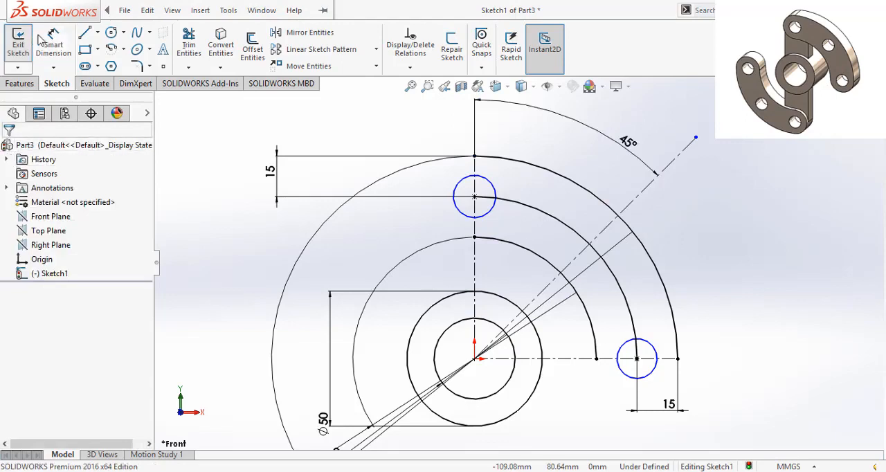
- Sketch a third hole circle centered where the diagonal centerline crosses the middle arc
{"action": "left_click", "coordinate": [112, 35]}
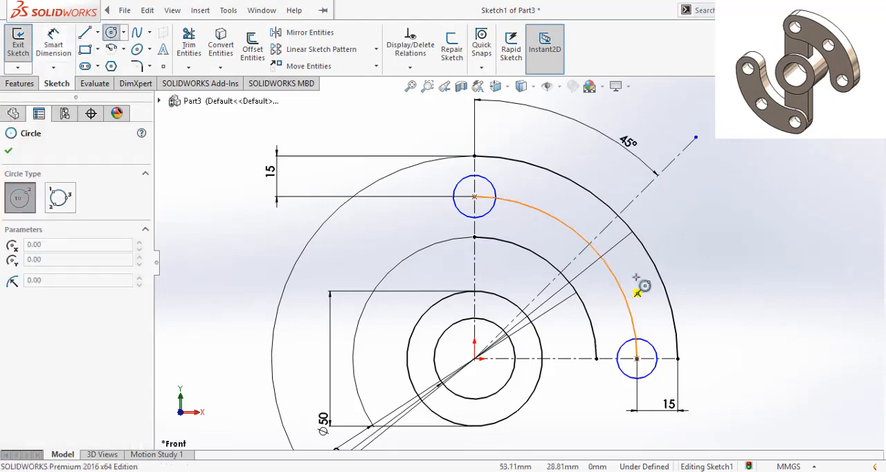
{"action": "left_click", "coordinate": [589, 243]}
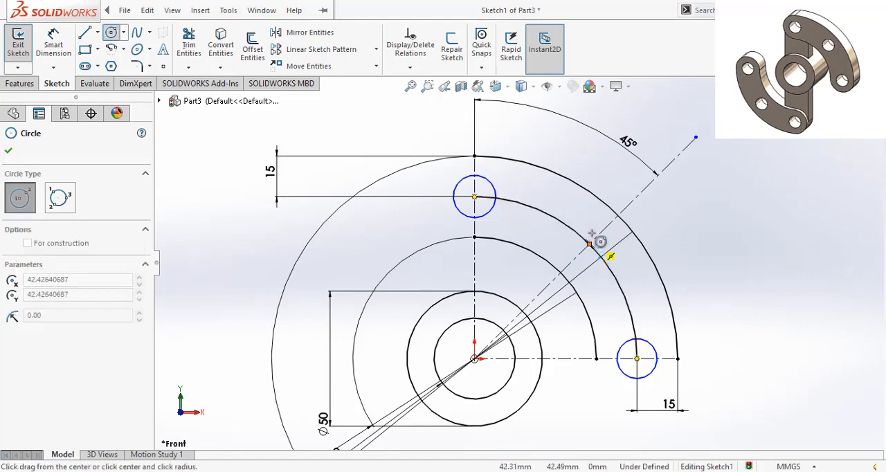
{"action": "left_click", "coordinate": [609, 237]}
{"action": "key", "text": "Escape"}
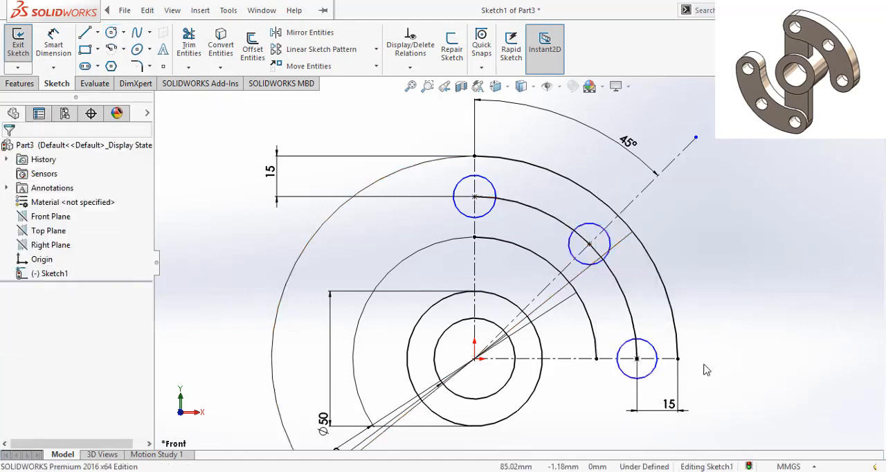
- Apply an Equal relation to the three hole circles on the middle arc
{"action": "left_click", "coordinate": [651, 374]}
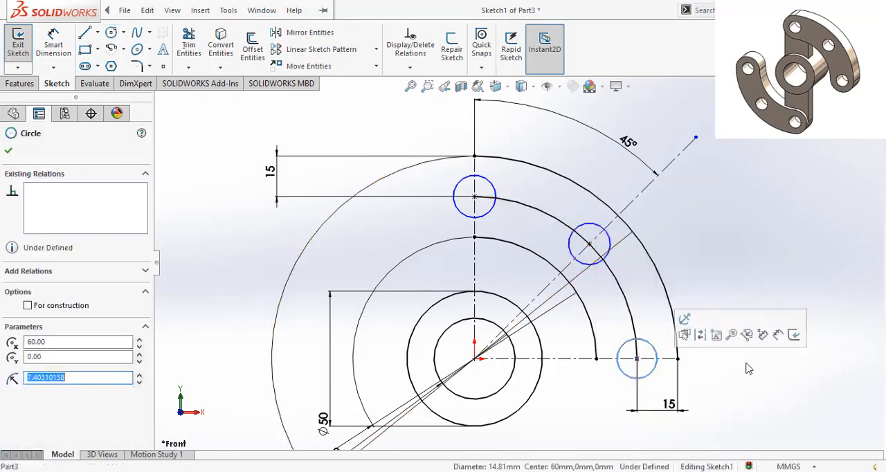
{"action": "left_click", "coordinate": [618, 245]}
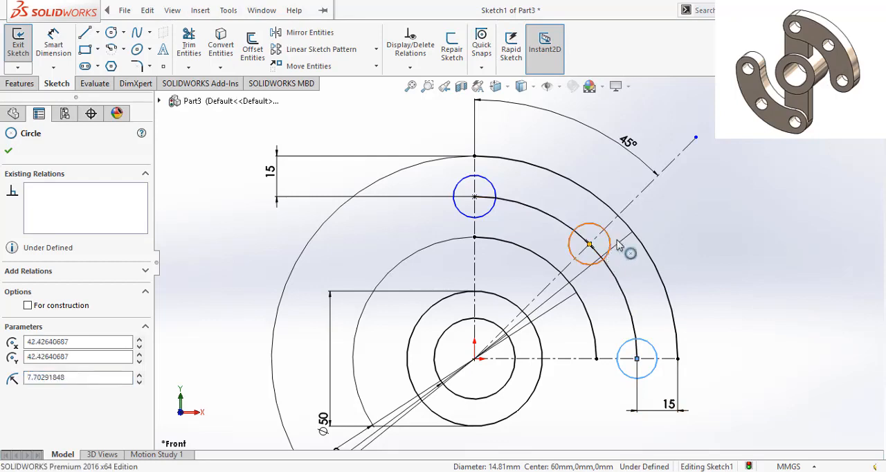
{"action": "left_click", "coordinate": [496, 193], "text": "ctrl"}
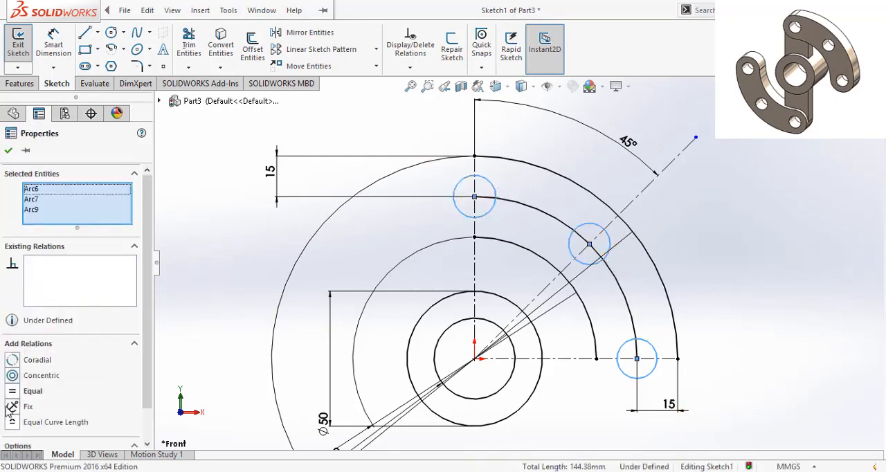
{"action": "left_click", "coordinate": [11, 392]}
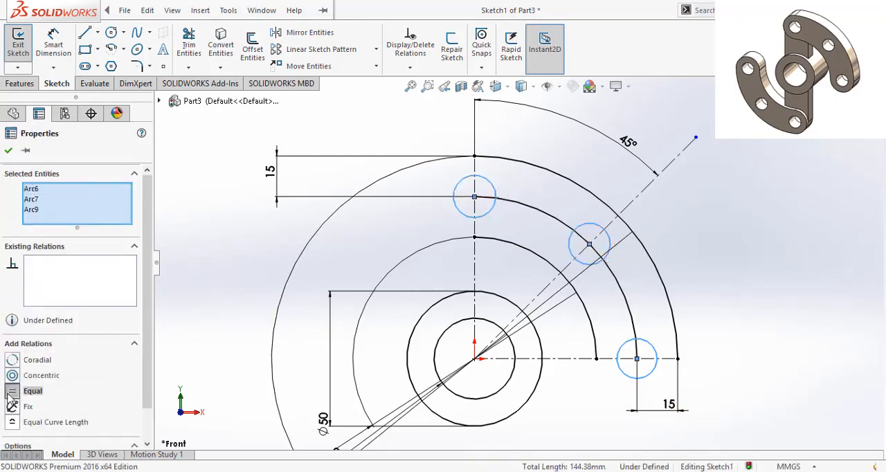
{"action": "left_click", "coordinate": [8, 152]}
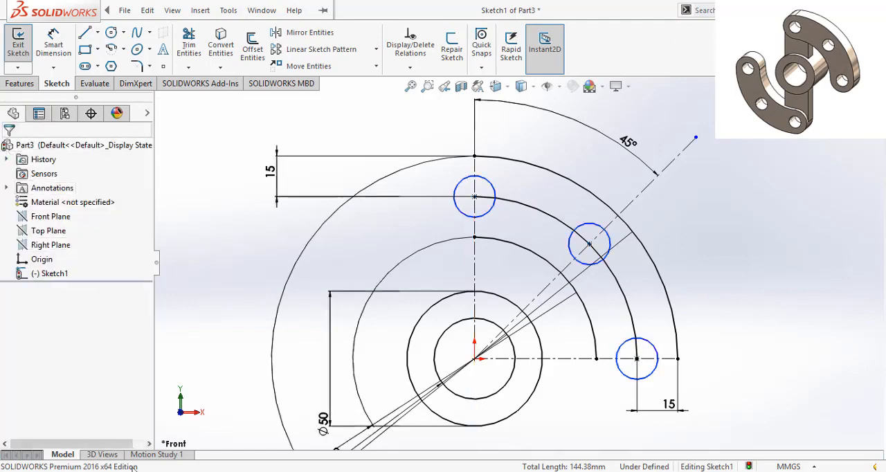
- Dimension the hole circle on the horizontal centerline with a diameter of 15 mm
{"action": "left_click", "coordinate": [53, 45]}
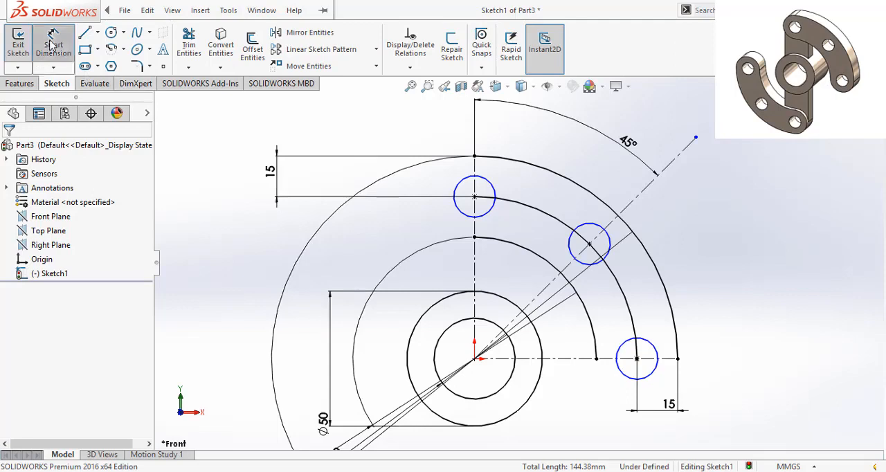
{"action": "left_click", "coordinate": [651, 383]}
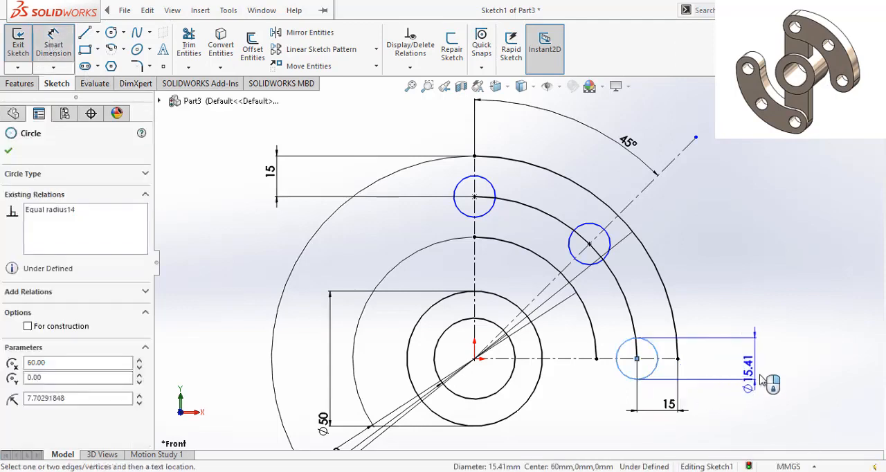
{"action": "left_click", "coordinate": [786, 385]}
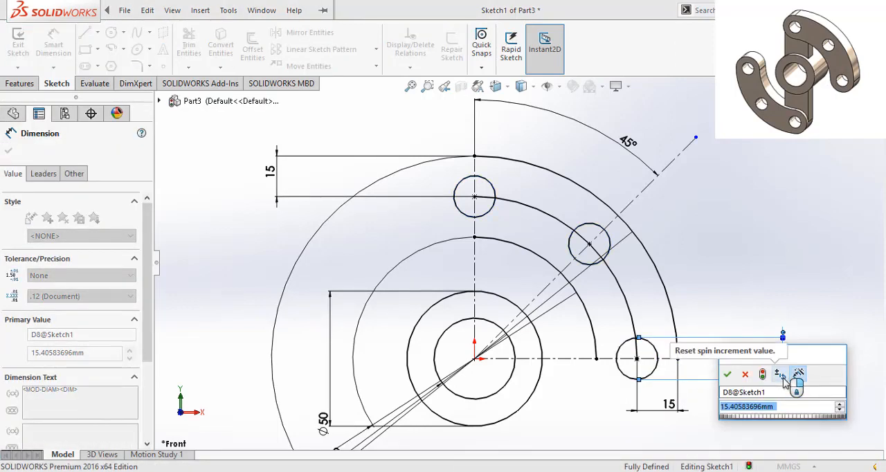
{"action": "type", "text": "15"}
{"action": "key", "text": "Return"}
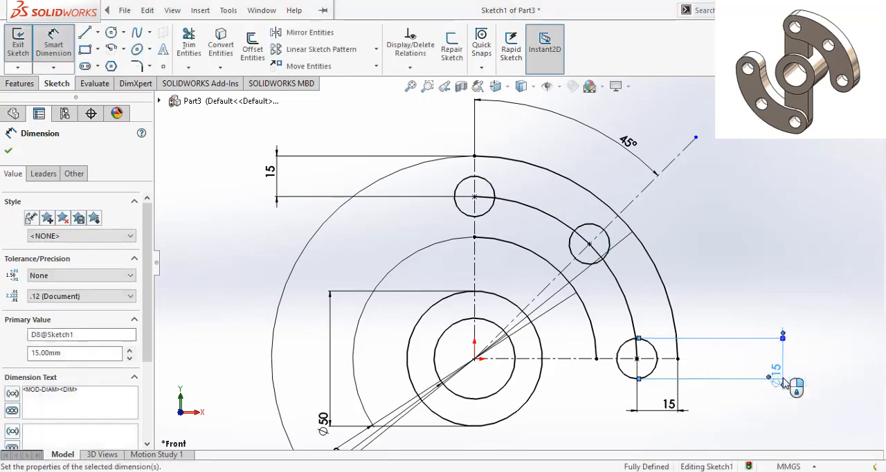
{"action": "left_click", "coordinate": [8, 152]}
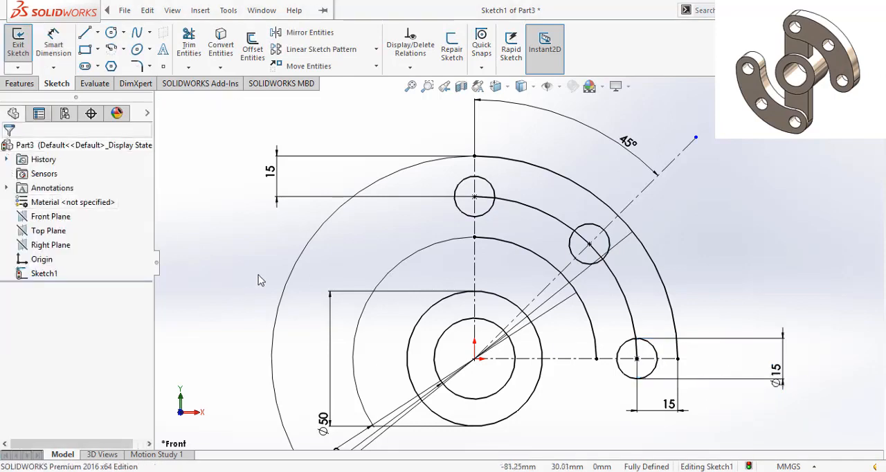
- Round off the arm's upper end with a centerpoint arc about the upper hole's center, from the outer arc's end to the inner arc's end
{"action": "left_click", "coordinate": [112, 52]}
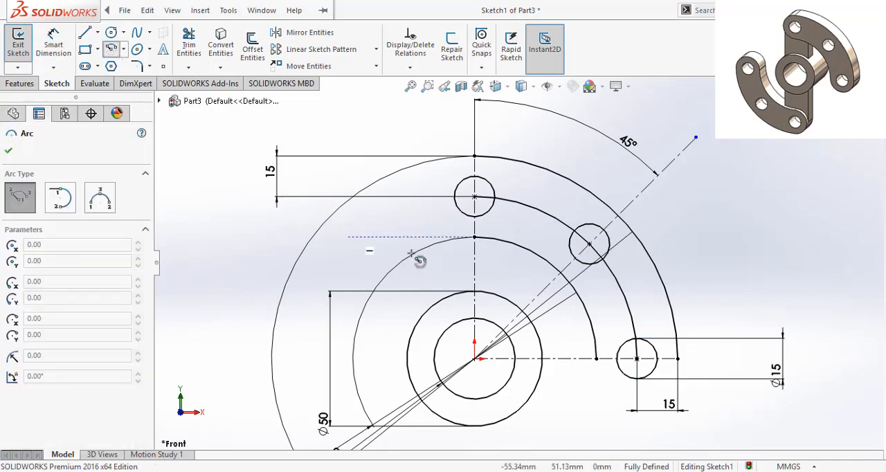
{"action": "left_click", "coordinate": [474, 197]}
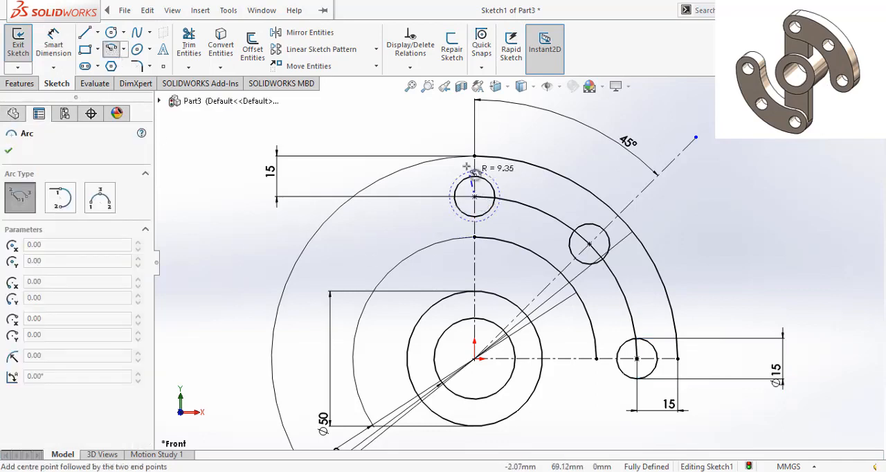
{"action": "left_click", "coordinate": [475, 157]}
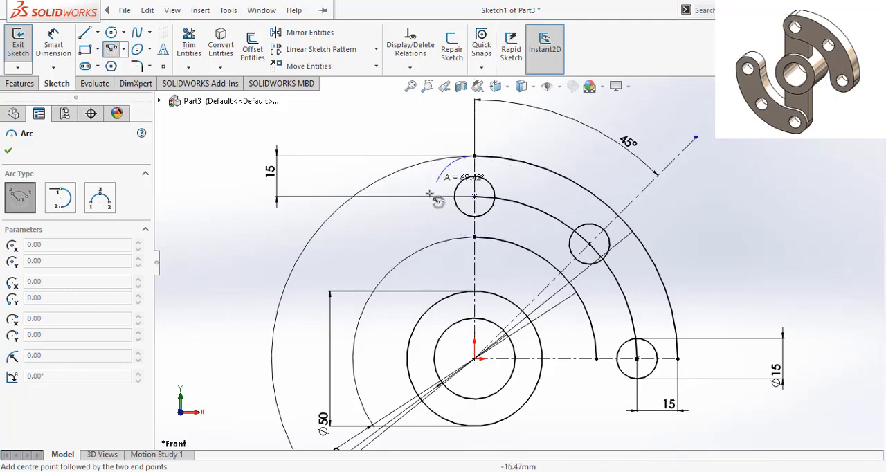
{"action": "left_click", "coordinate": [475, 238]}
{"action": "right_click", "coordinate": [484, 246]}
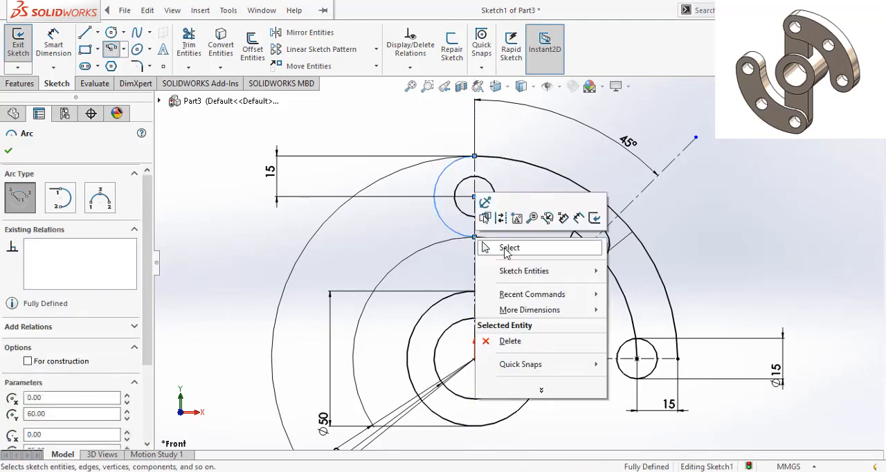
{"action": "left_click", "coordinate": [506, 247]}
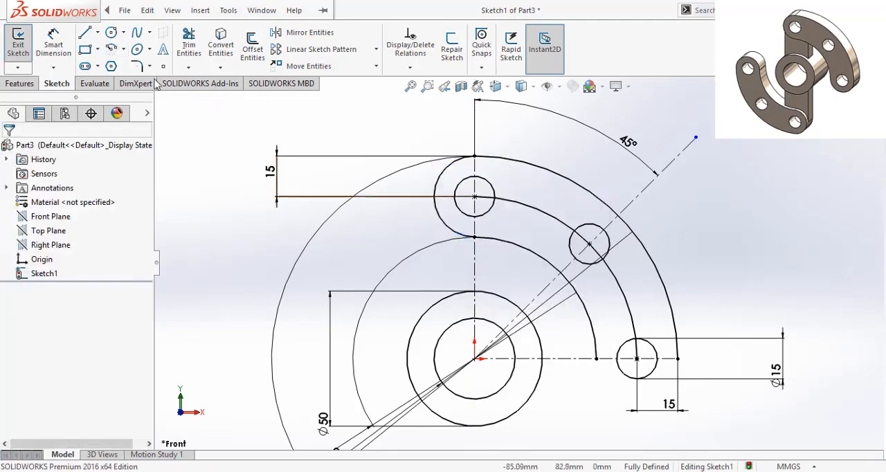
- Round off the arm's lower end with a centerpoint arc about the lower hole's center, from the inner arc's end to the outer arc's end
{"action": "left_click", "coordinate": [111, 54]}
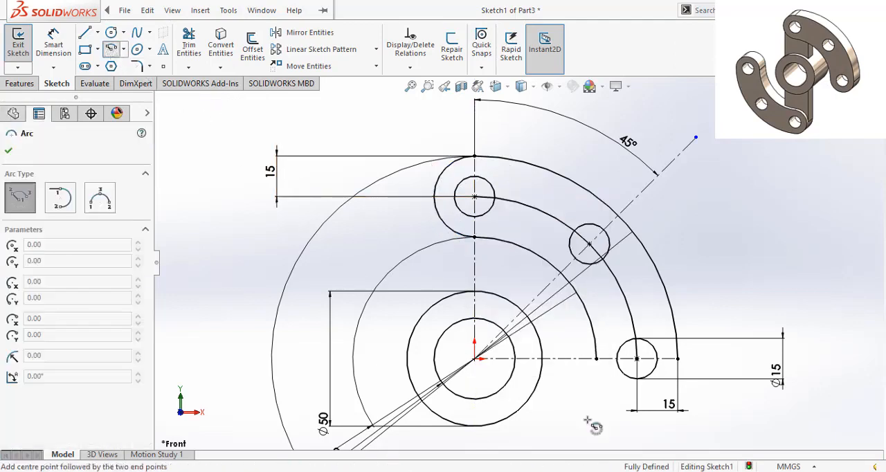
{"action": "left_click", "coordinate": [637, 359]}
{"action": "left_click", "coordinate": [596, 359]}
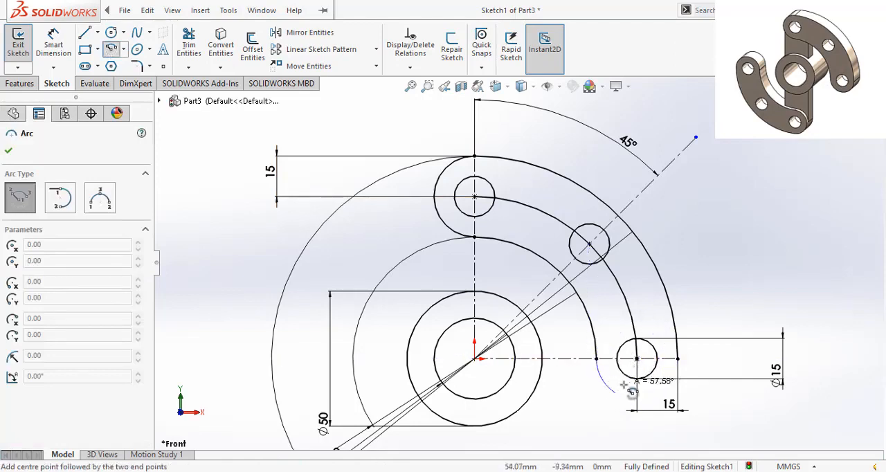
{"action": "left_click", "coordinate": [686, 366]}
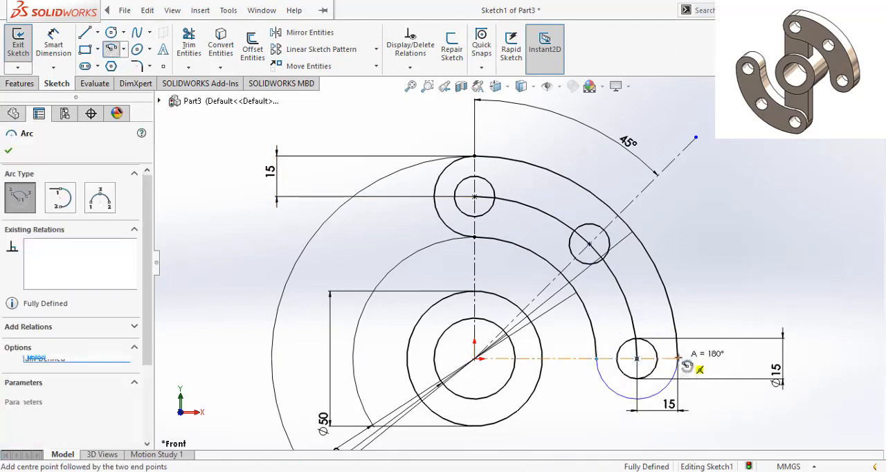
{"action": "right_click", "coordinate": [686, 366]}
{"action": "left_click", "coordinate": [703, 346]}
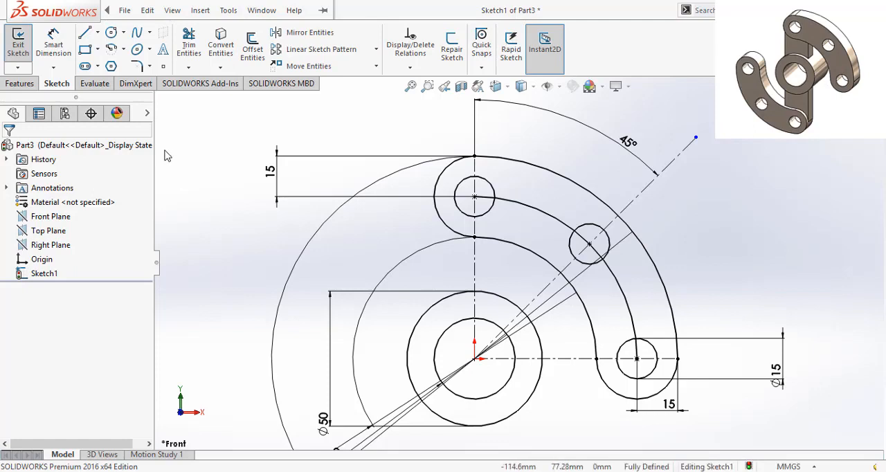
- Convert the middle arc through the three hole centers to construction geometry
{"action": "left_click", "coordinate": [189, 43]}
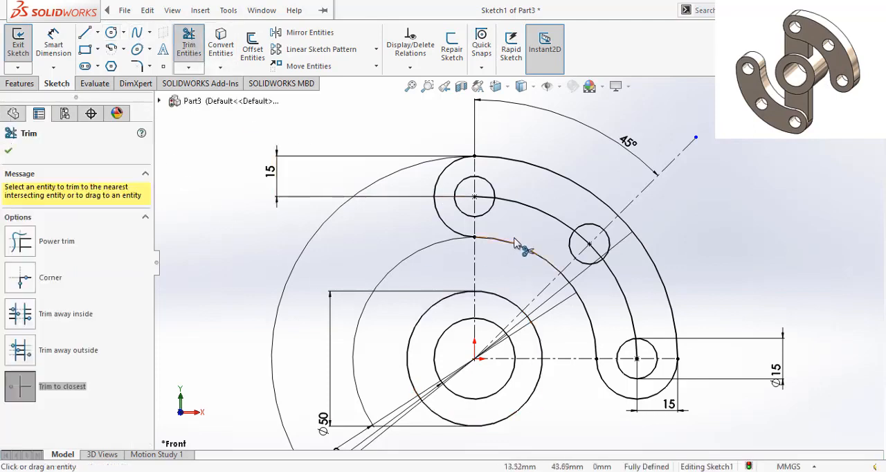
{"action": "left_click", "coordinate": [9, 151]}
{"action": "left_click", "coordinate": [552, 216]}
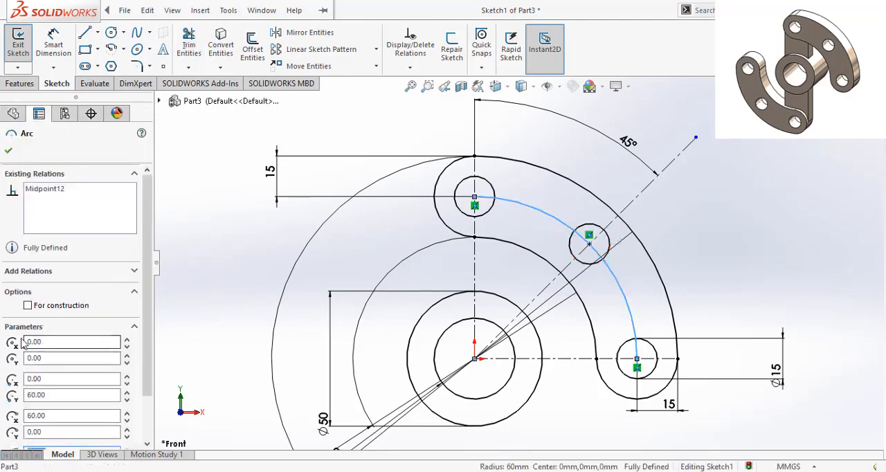
{"action": "left_click", "coordinate": [27, 306]}
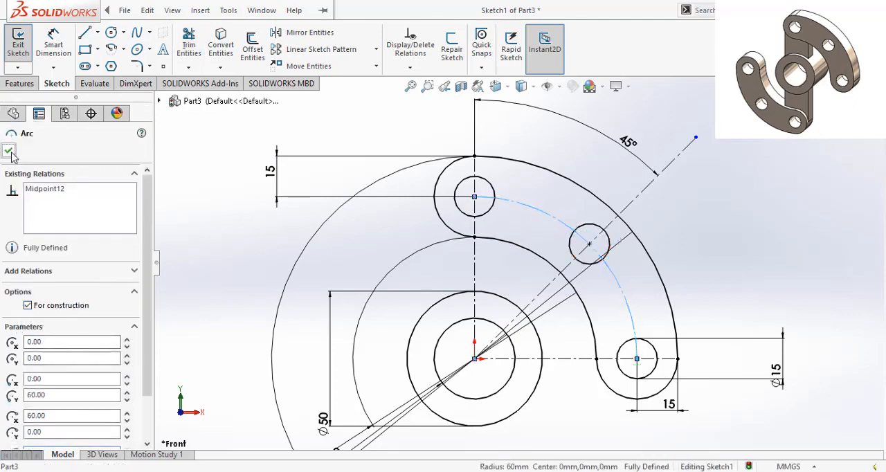
{"action": "left_click", "coordinate": [9, 152]}
{"action": "left_click", "coordinate": [751, 252]}
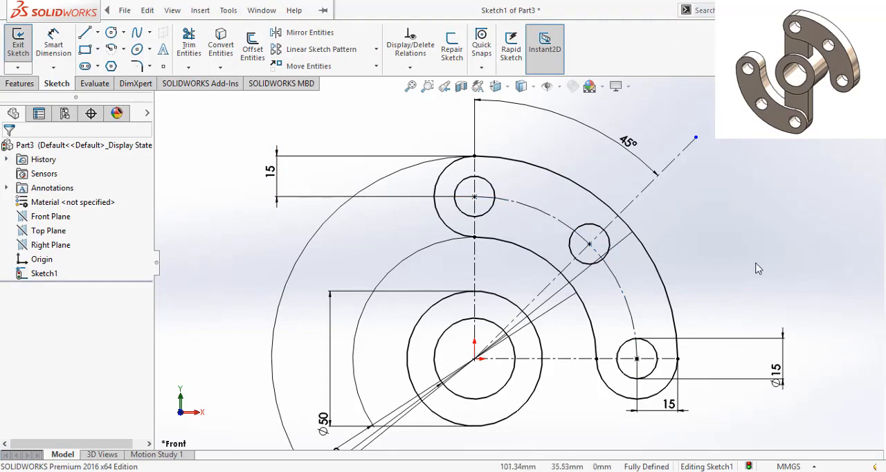
- Sketch a corner rectangle about 27 by 42 mm from inside the hub's outer circle up to the upper hole's center height
{"action": "left_click", "coordinate": [125, 10]}
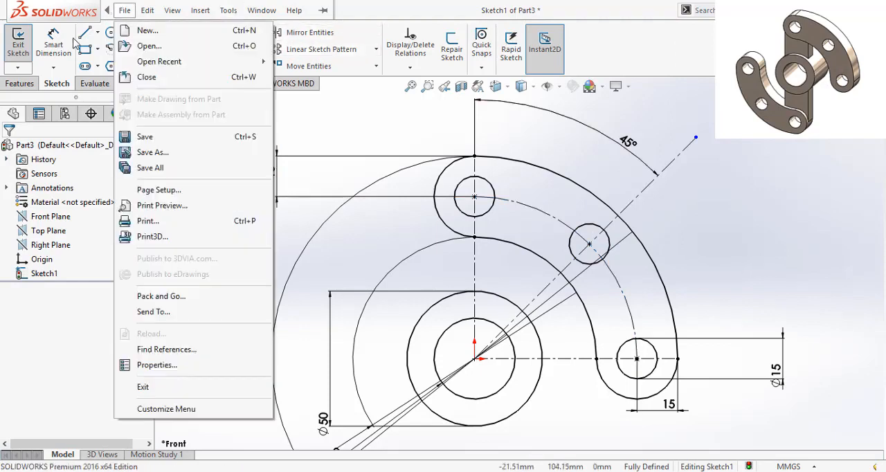
{"action": "left_click", "coordinate": [84, 52]}
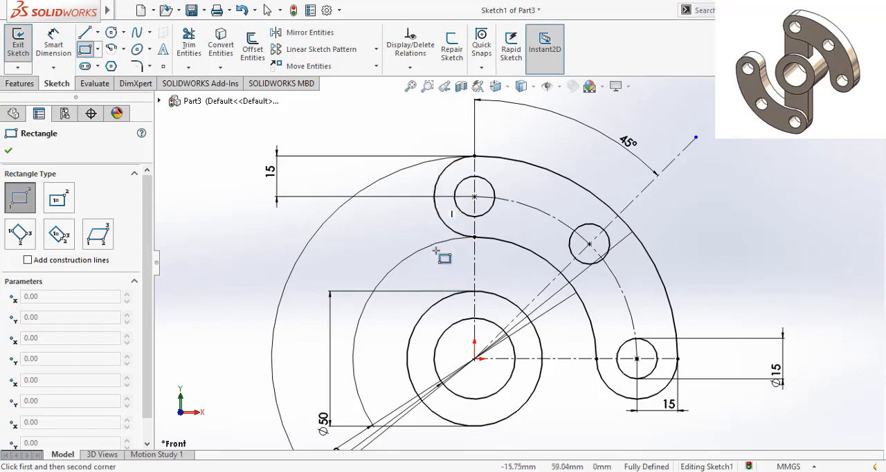
{"action": "left_click", "coordinate": [435, 310]}
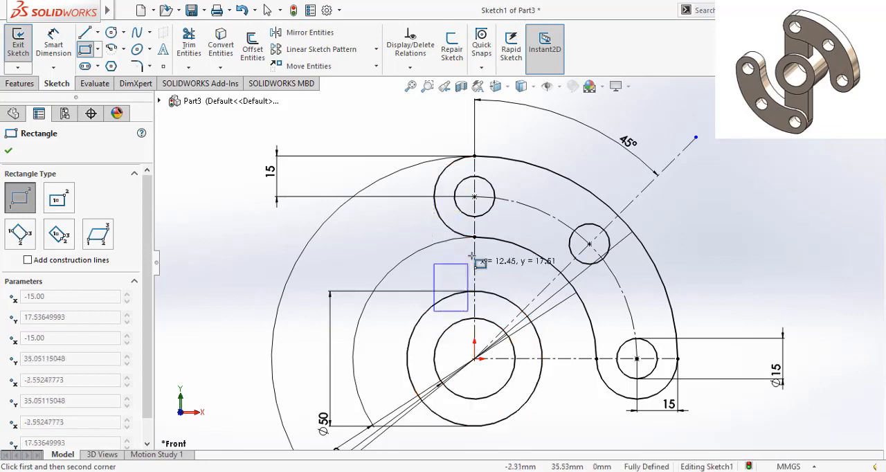
{"action": "left_click", "coordinate": [507, 198]}
{"action": "right_click", "coordinate": [509, 198]}
{"action": "left_click", "coordinate": [537, 201]}
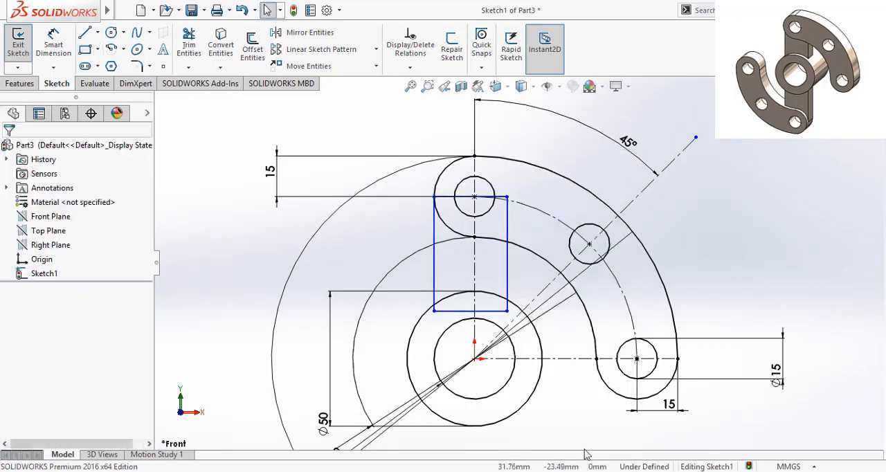
- Dimension the rectangle's bottom edge to a width of 30 mm
{"action": "left_click", "coordinate": [54, 43]}
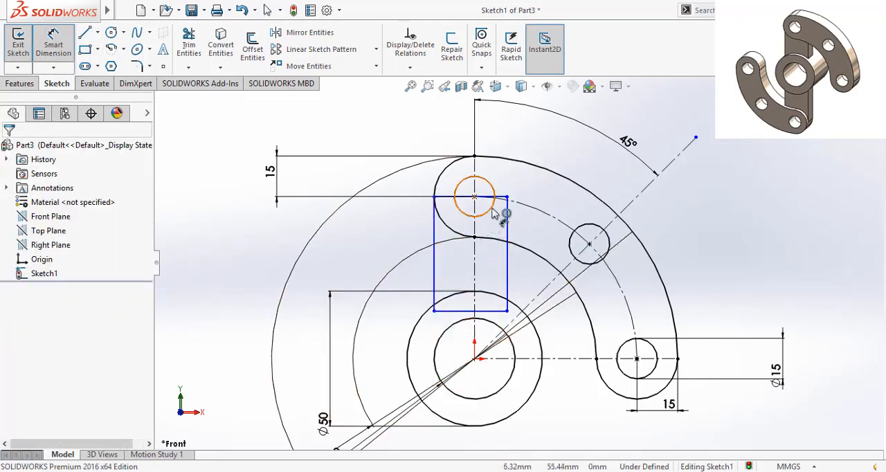
{"action": "left_click", "coordinate": [490, 315]}
{"action": "left_click", "coordinate": [497, 445]}
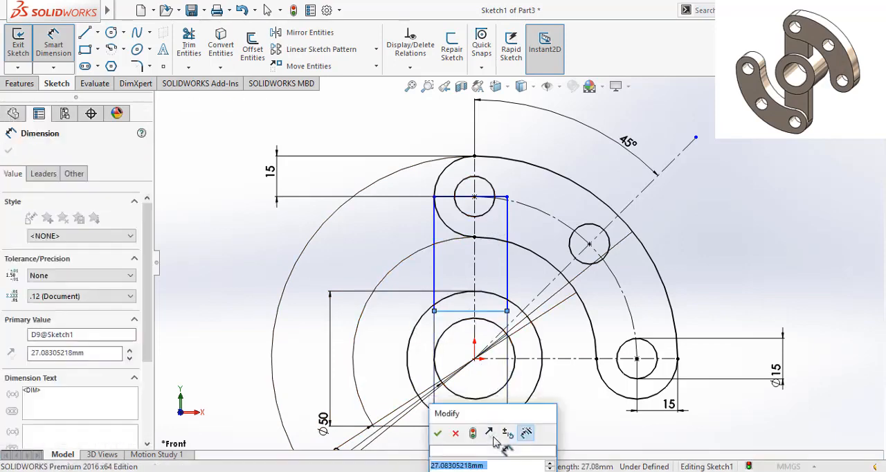
{"action": "type", "text": "30"}
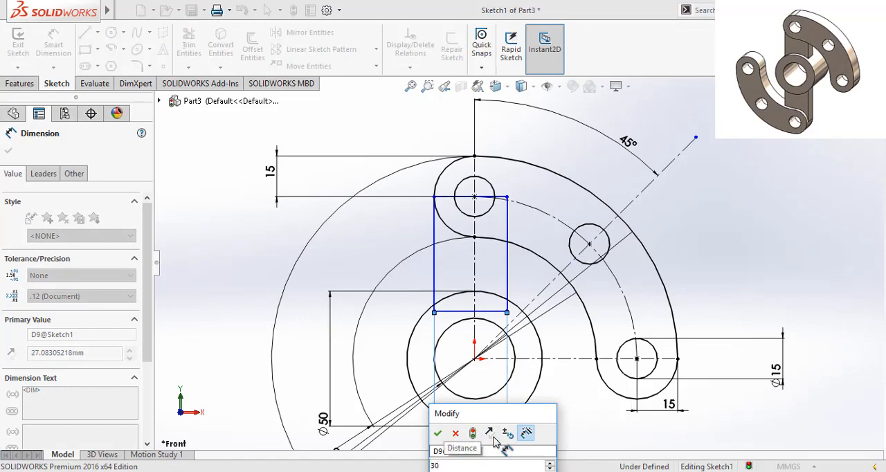
{"action": "key", "text": "Return"}
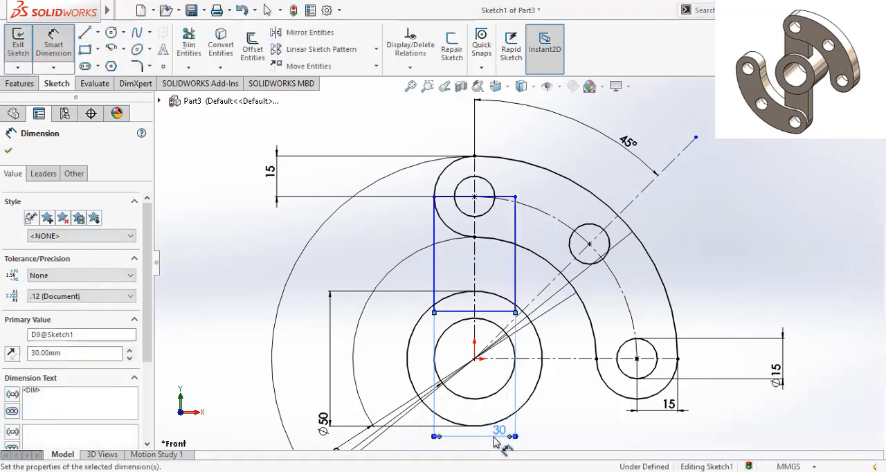
{"action": "left_click", "coordinate": [7, 151]}
- Trim the rectangle's bottom edge and both side ends inside the hub's outer circle, accepting deletion of the associated dimension
{"action": "scroll", "coordinate": [492, 298], "scroll_direction": "down", "scroll_amount": 2}
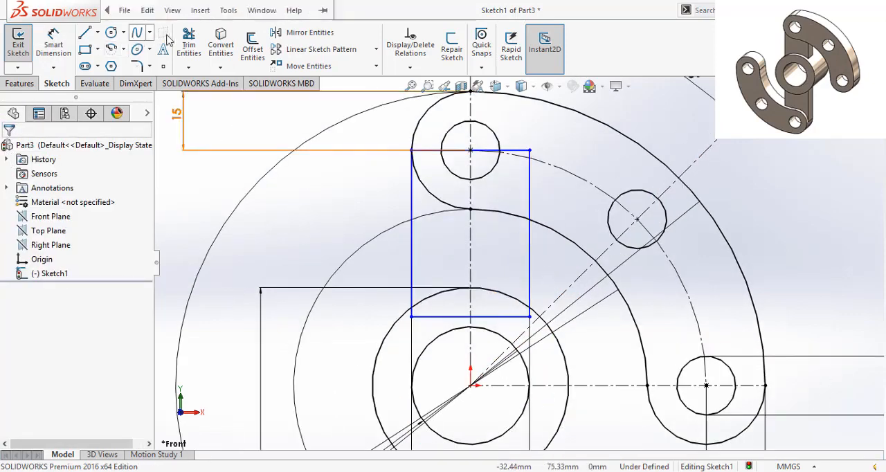
{"action": "left_click", "coordinate": [189, 45]}
{"action": "left_click", "coordinate": [478, 317]}
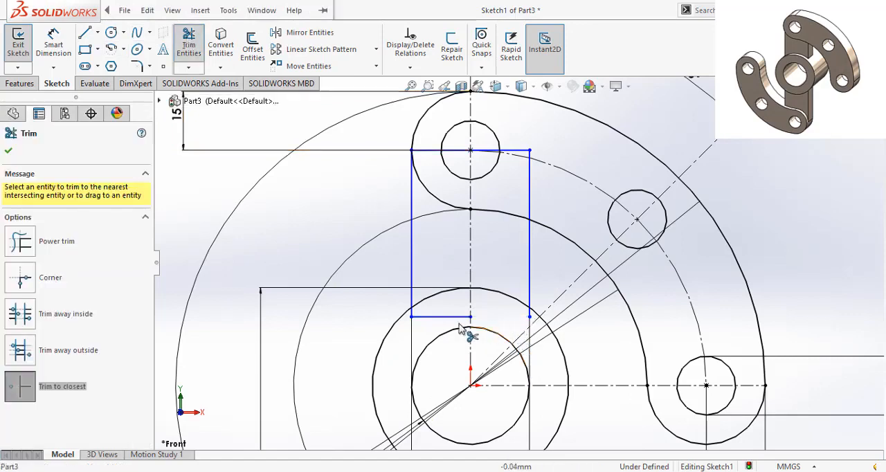
{"action": "left_click", "coordinate": [412, 313]}
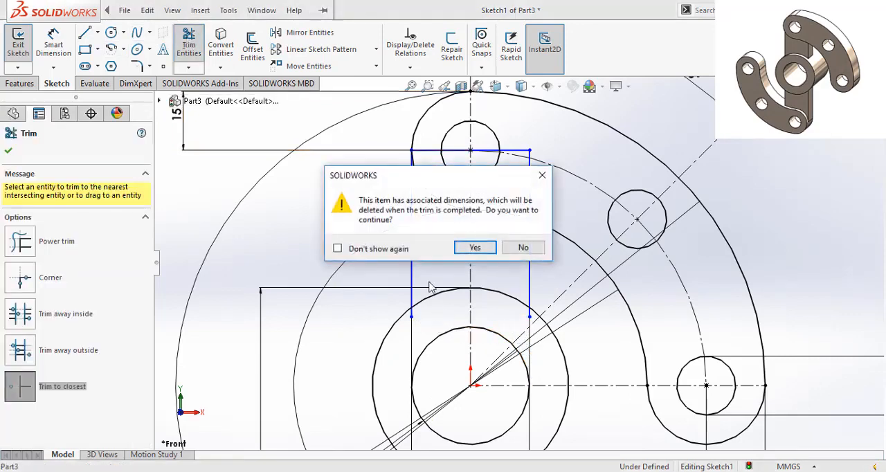
{"action": "left_click", "coordinate": [531, 247]}
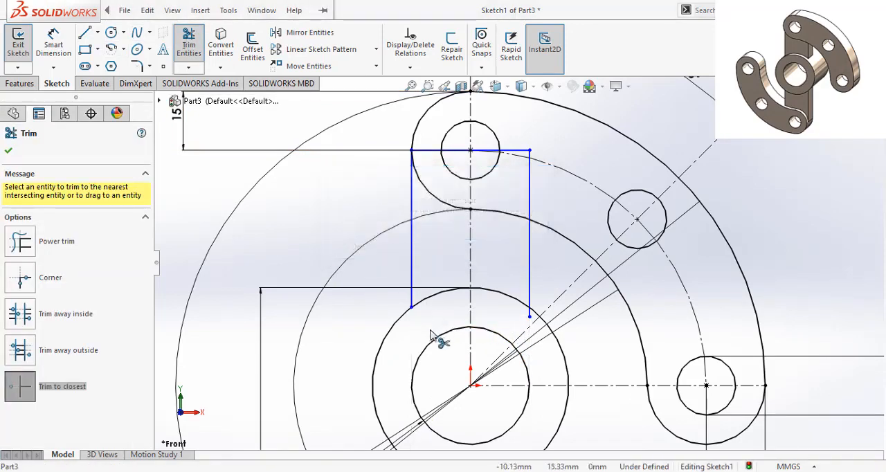
{"action": "left_click", "coordinate": [530, 315]}
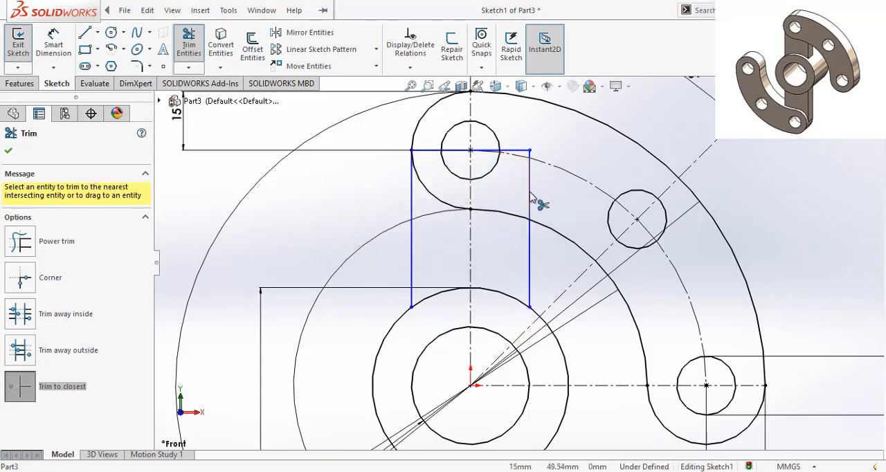
- Trim away the rectangle's top edge across the upper hole and the rest of its right side inside the arm
{"action": "left_click", "coordinate": [516, 151]}
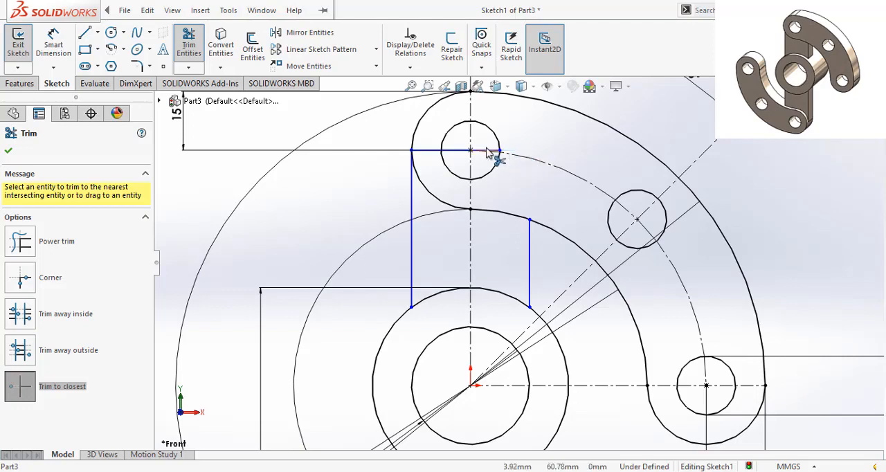
{"action": "left_click", "coordinate": [488, 151]}
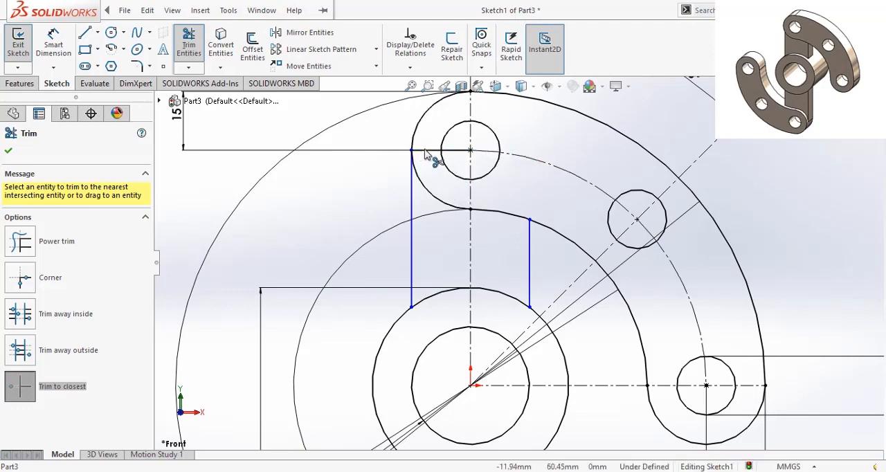
{"action": "scroll", "coordinate": [429, 156], "scroll_direction": "down", "scroll_amount": 5}
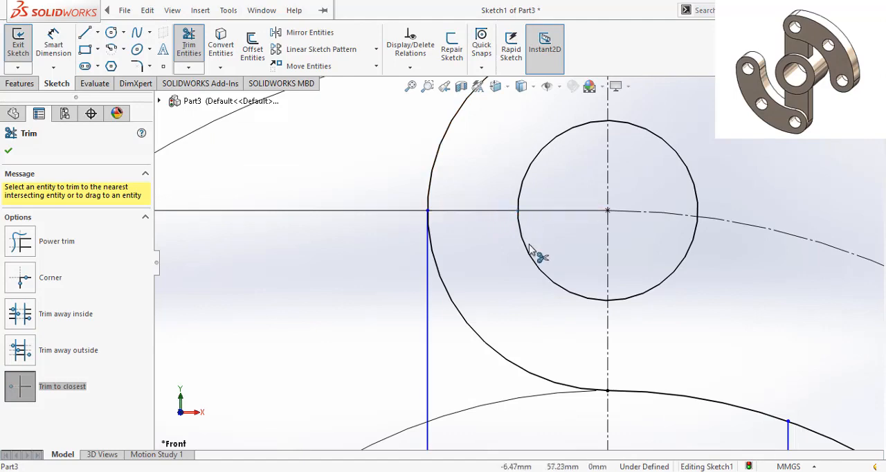
{"action": "scroll", "coordinate": [529, 254], "scroll_direction": "up", "scroll_amount": 5}
{"action": "scroll", "coordinate": [606, 293], "scroll_direction": "up", "scroll_amount": 2}
{"action": "scroll", "coordinate": [593, 373], "scroll_direction": "up", "scroll_amount": 2}
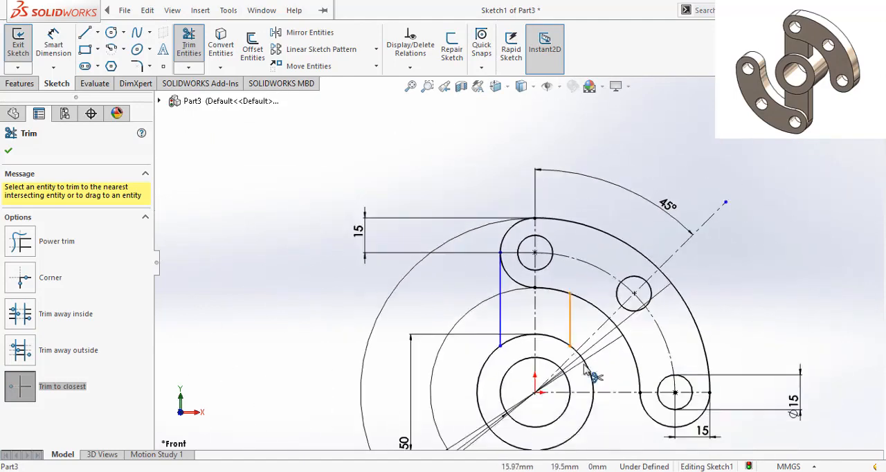
{"action": "left_click", "coordinate": [8, 153]}
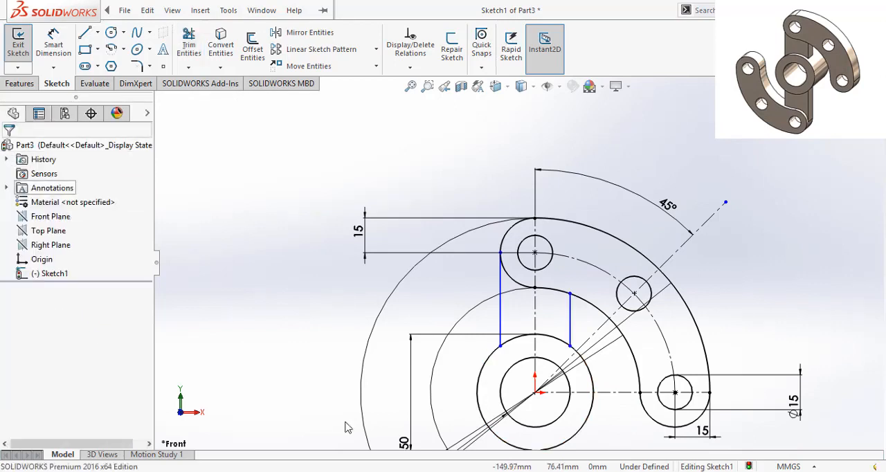
{"action": "left_click", "coordinate": [571, 348]}
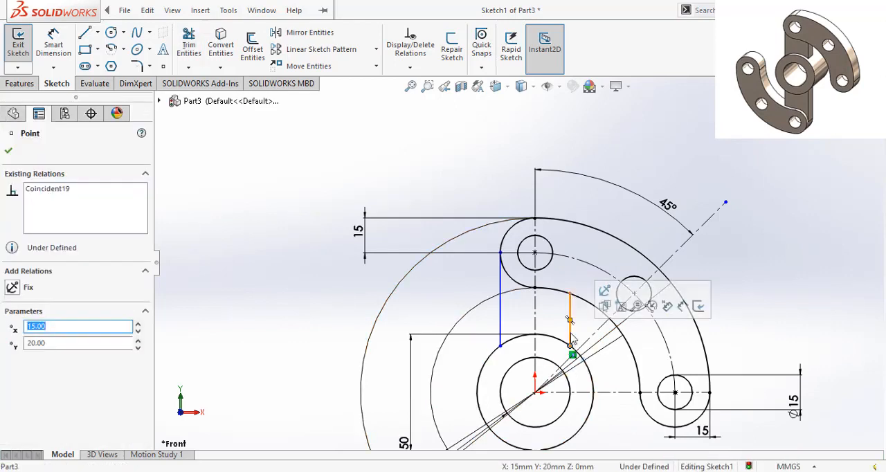
{"action": "left_click", "coordinate": [570, 331]}
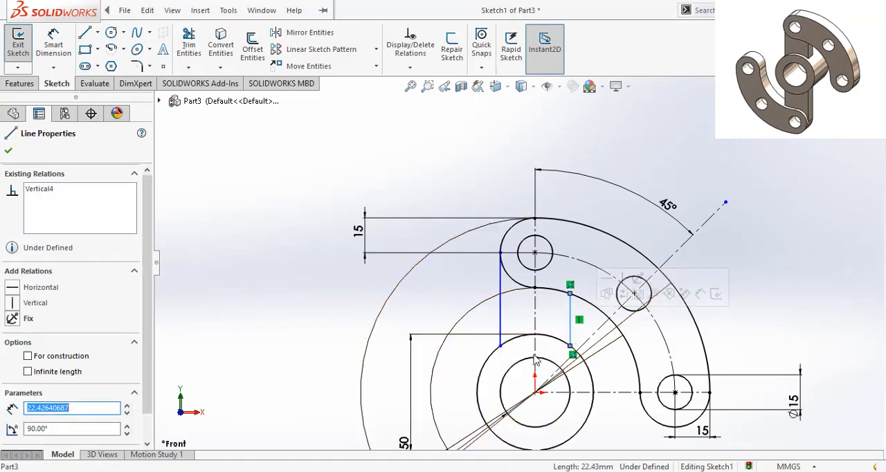
{"action": "left_click", "coordinate": [502, 327]}
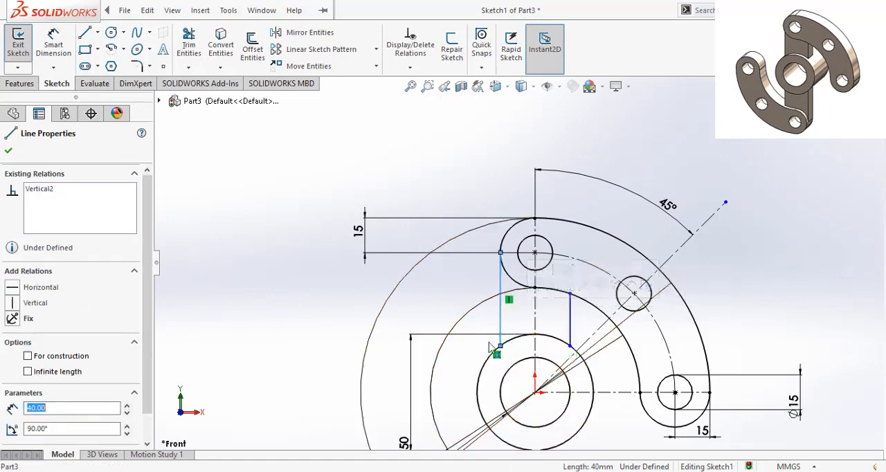
{"action": "left_click", "coordinate": [456, 276]}
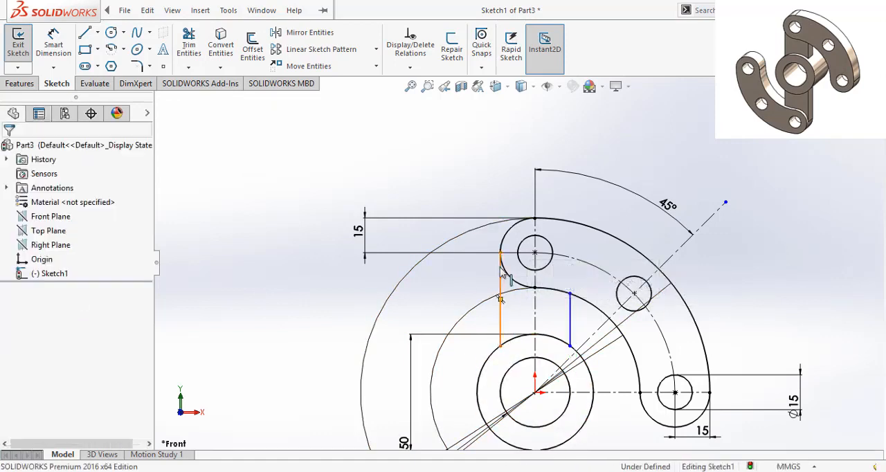
- Make the left connecting line's upper endpoint coincident with the rounded end arc of the arm
{"action": "left_click", "coordinate": [501, 274]}
{"action": "left_click", "coordinate": [501, 254]}
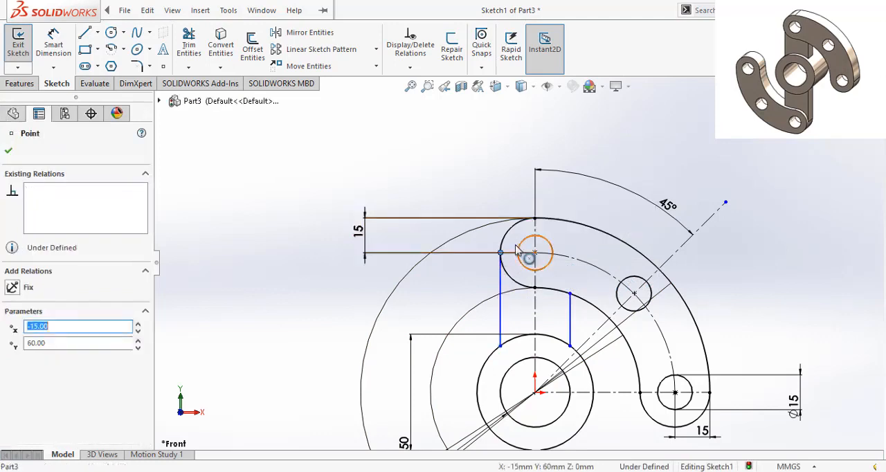
{"action": "left_click", "coordinate": [505, 238]}
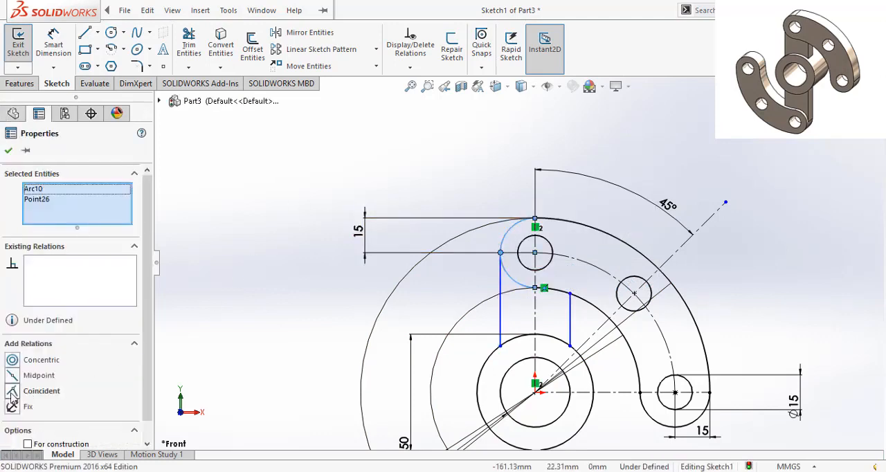
{"action": "left_click", "coordinate": [12, 392]}
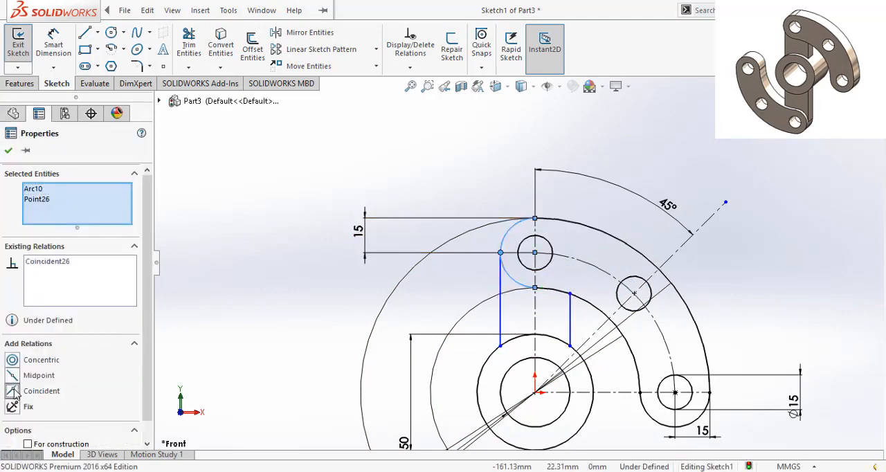
{"action": "left_click", "coordinate": [8, 150]}
- Make the right connecting line's upper endpoint coincident with the arm's inner arc
{"action": "left_click", "coordinate": [569, 294]}
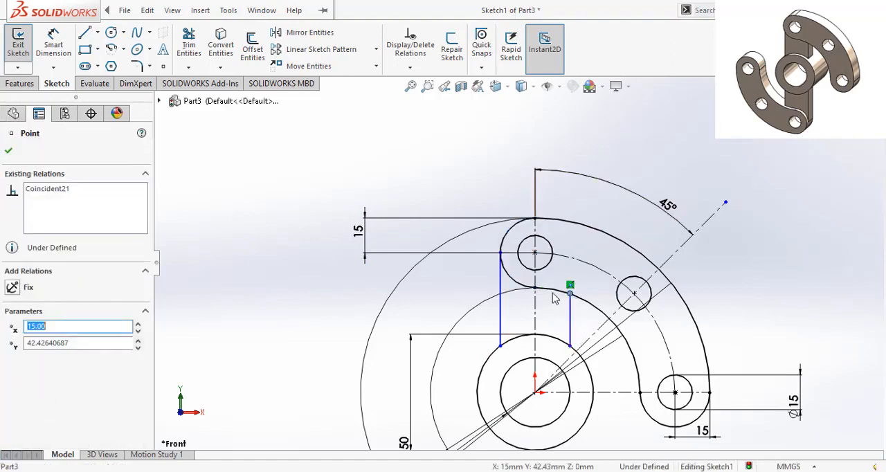
{"action": "left_click", "coordinate": [558, 290], "text": "ctrl"}
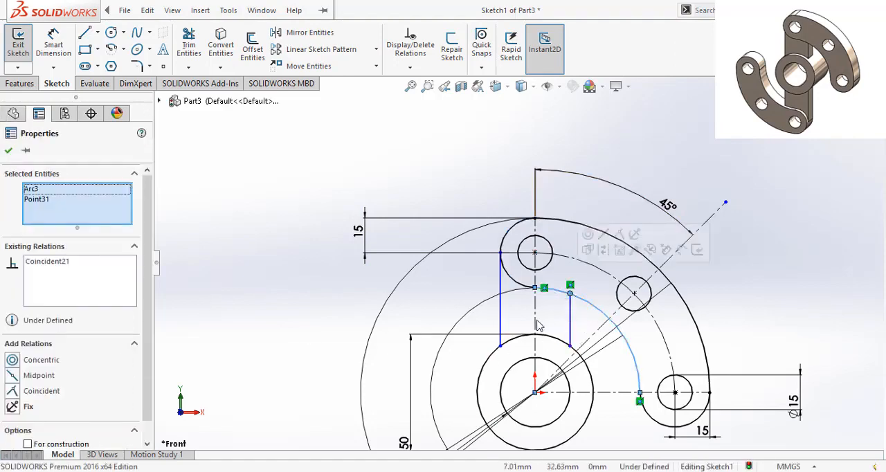
{"action": "left_click", "coordinate": [12, 392]}
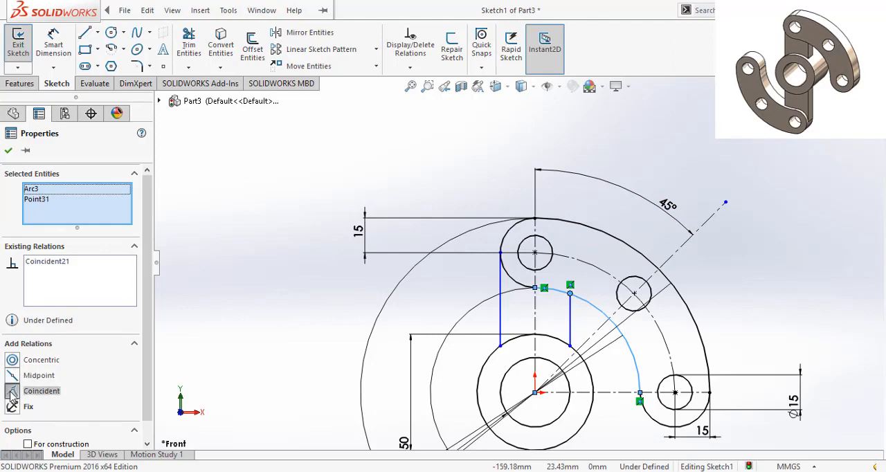
{"action": "left_click", "coordinate": [8, 151]}
{"action": "key", "text": "z"}
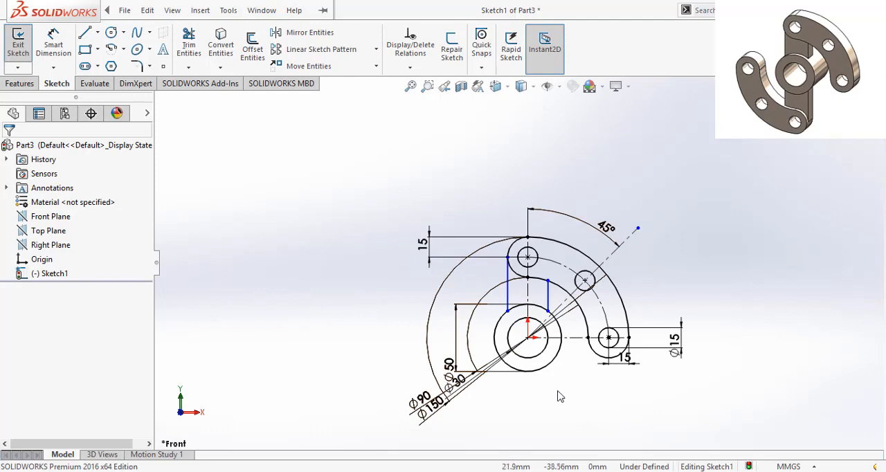
- Exit the sketch and extrude only the ring region between the two hub circles, using Mid Plane with a 40 mm depth
{"action": "left_click", "coordinate": [859, 102]}
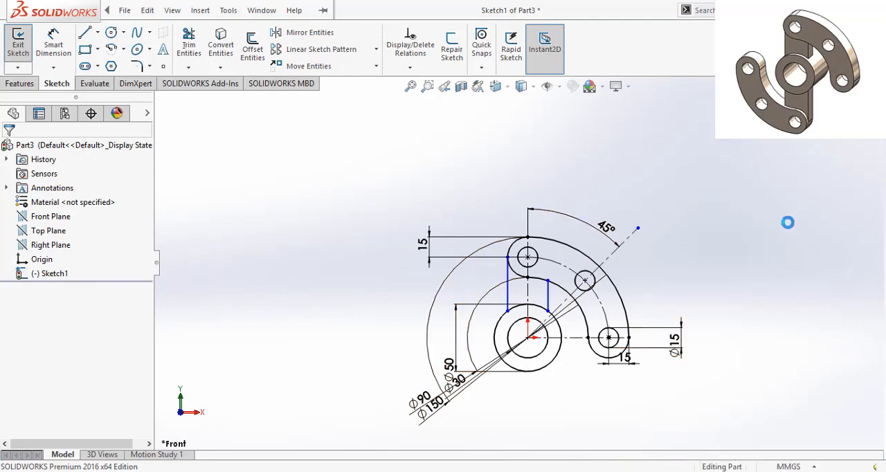
{"action": "left_click", "coordinate": [21, 83]}
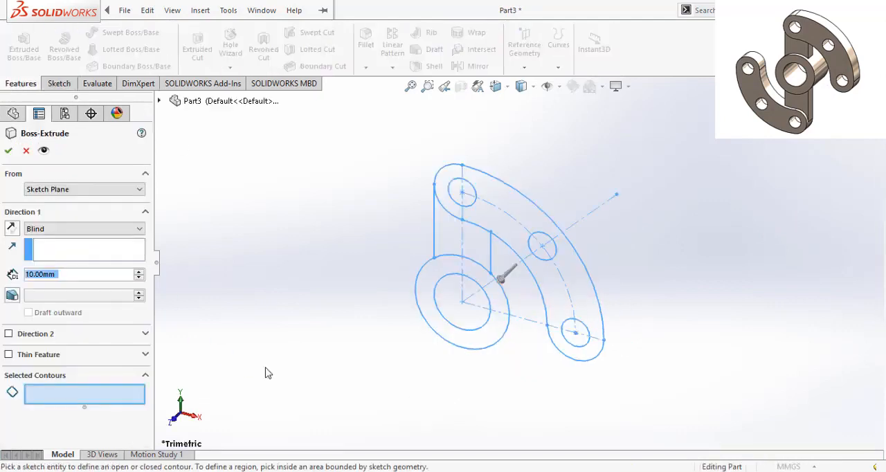
{"action": "left_click", "coordinate": [459, 270]}
{"action": "left_click", "coordinate": [59, 232]}
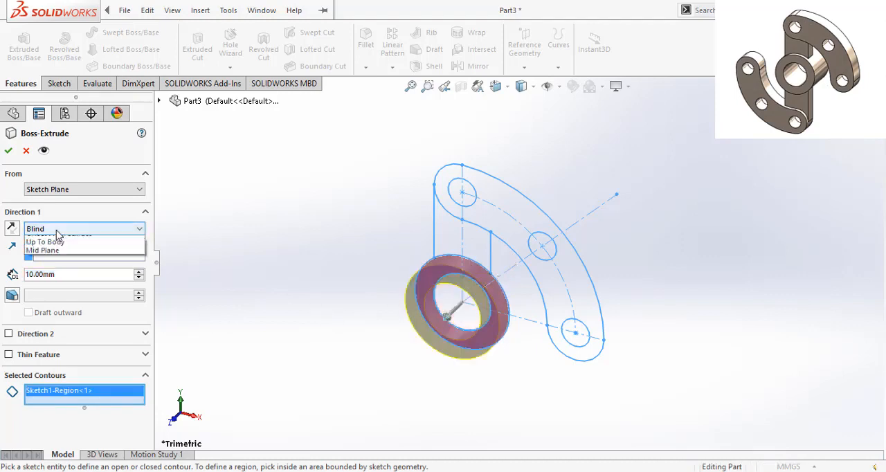
{"action": "left_click", "coordinate": [43, 285]}
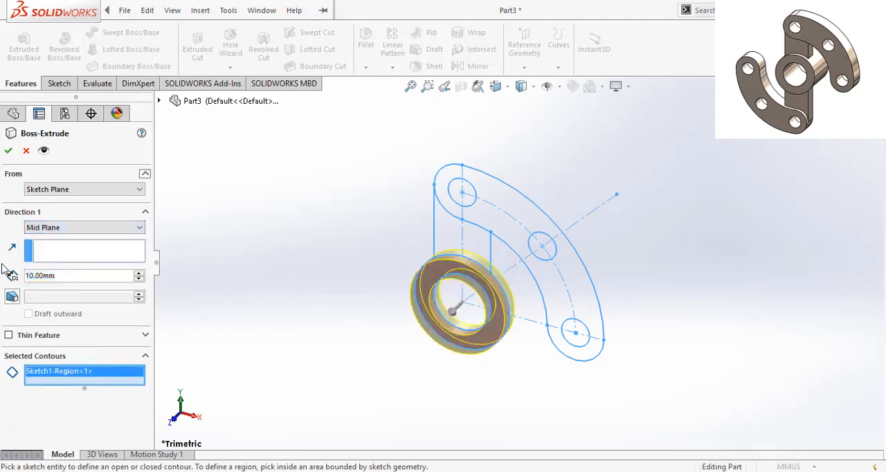
{"action": "left_click", "coordinate": [45, 276]}
{"action": "type", "text": "40"}
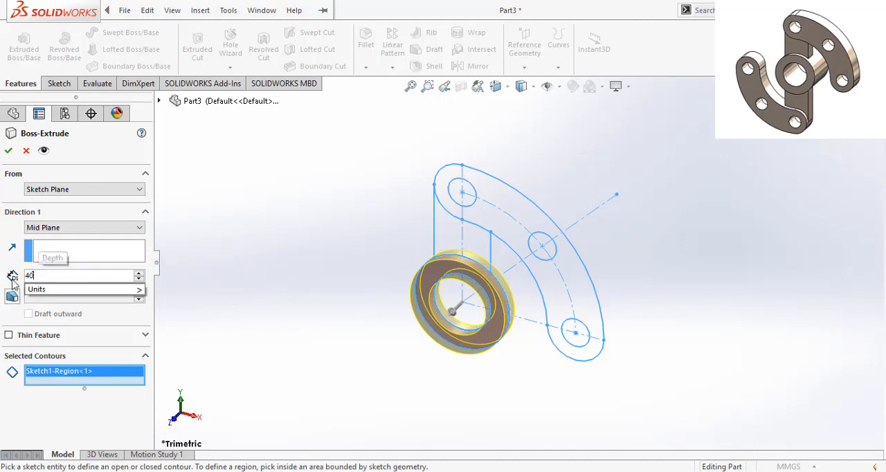
{"action": "key", "text": "Return"}
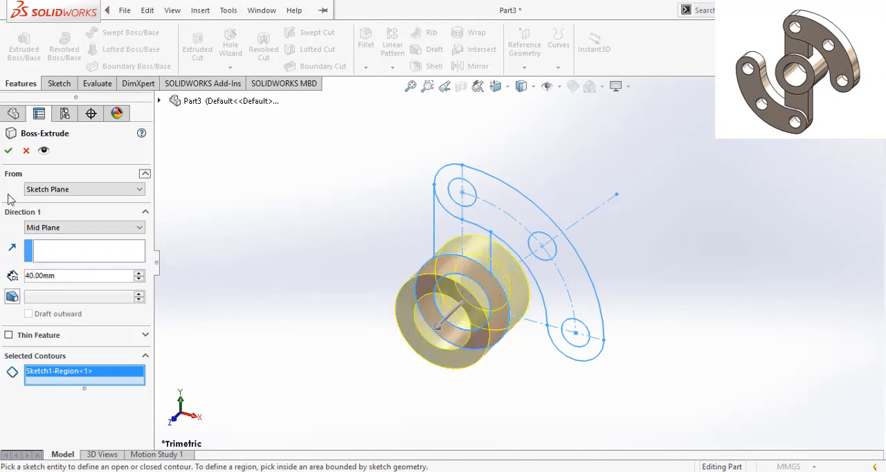
{"action": "left_click", "coordinate": [8, 151]}
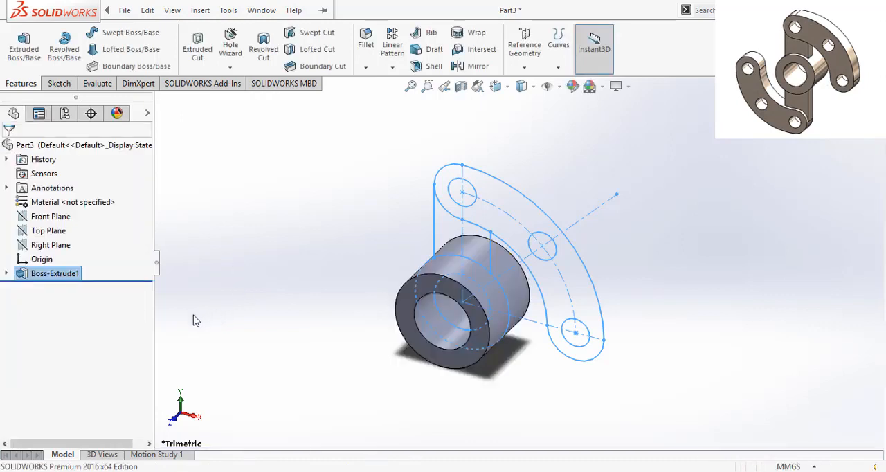
- Reuse Sketch1 to extrude the web region between hub and arm as a merged 15 mm Blind boss, starting at a 4 mm offset
{"action": "left_click", "coordinate": [235, 329]}
{"action": "middle_click_drag", "start_coordinate": [251, 329], "coordinate": [279, 252]}
{"action": "scroll", "coordinate": [302, 315], "scroll_direction": "up", "scroll_amount": 1}
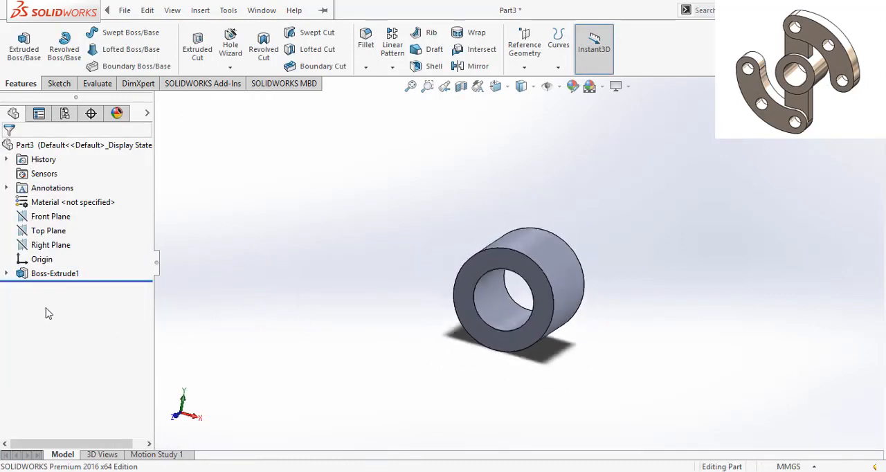
{"action": "left_click", "coordinate": [7, 274]}
{"action": "left_click", "coordinate": [66, 288]}
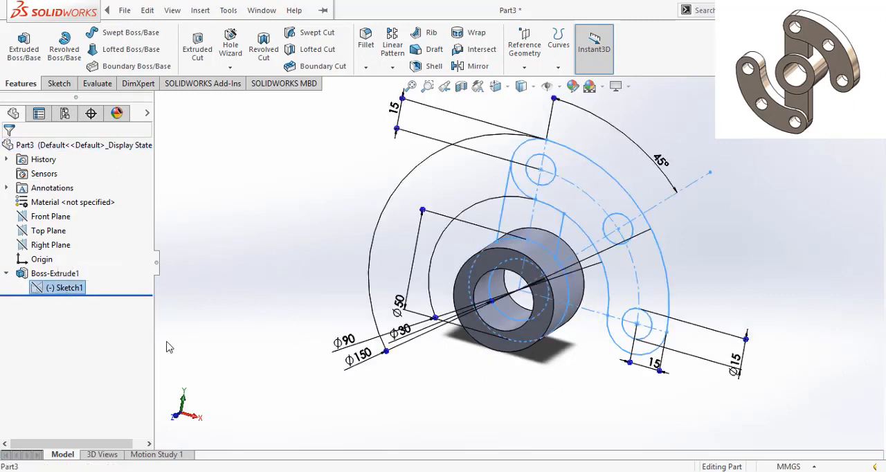
{"action": "left_click", "coordinate": [23, 45]}
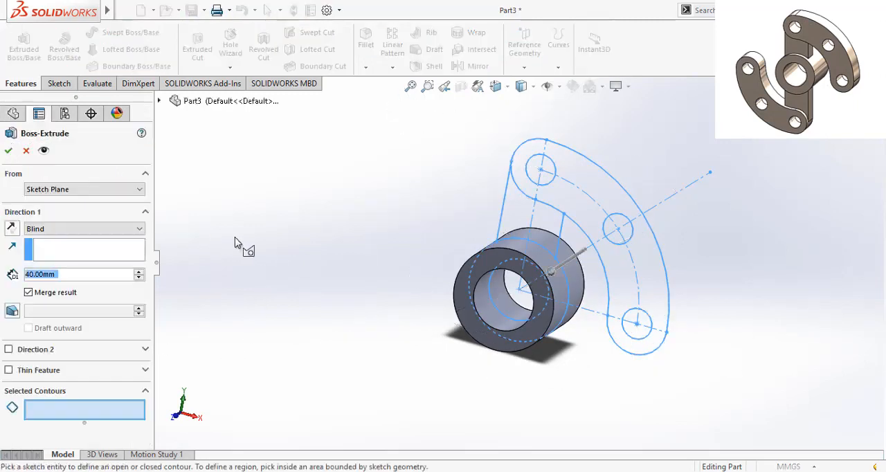
{"action": "left_click", "coordinate": [545, 232]}
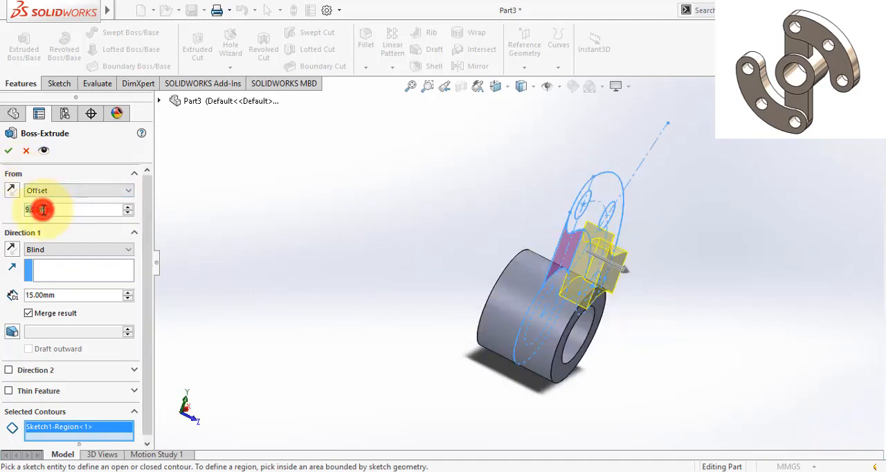
{"action": "left_click", "coordinate": [43, 210]}
{"action": "type", "text": "4"}
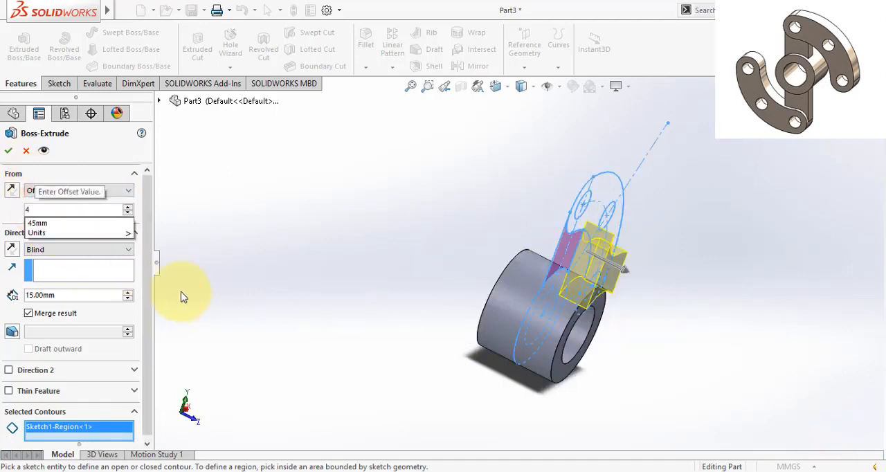
{"action": "left_click", "coordinate": [7, 217]}
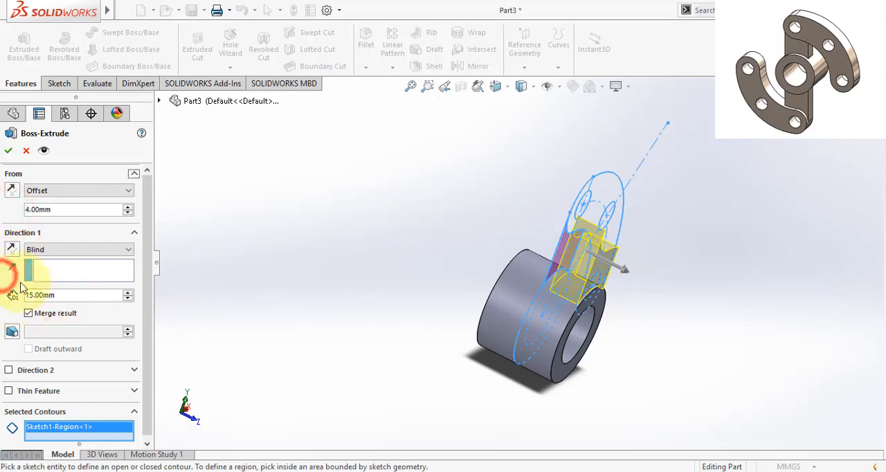
{"action": "middle_click_drag", "start_coordinate": [317, 382], "coordinate": [329, 346]}
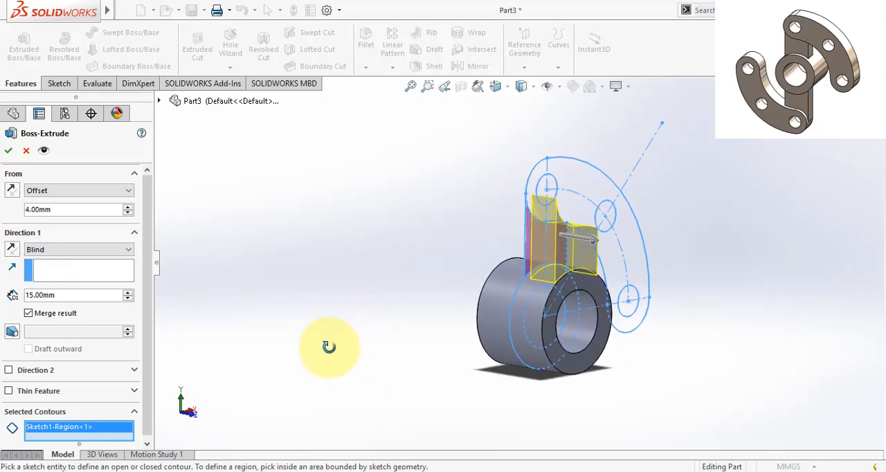
{"action": "left_click", "coordinate": [8, 151]}
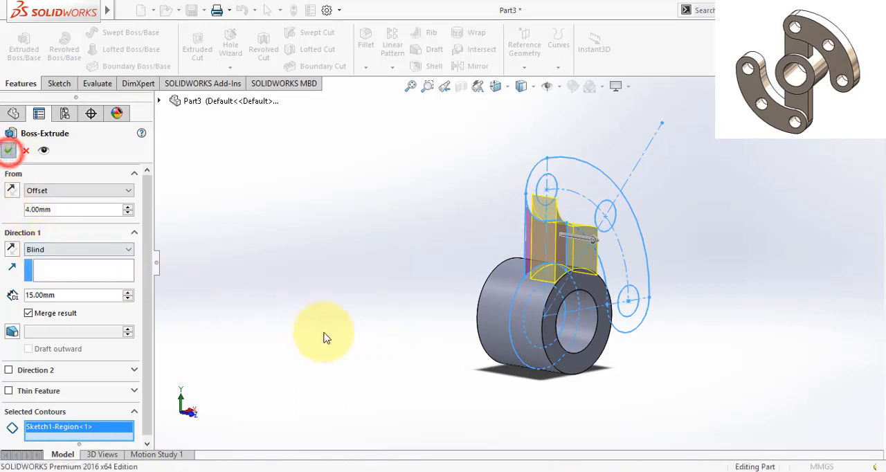
{"action": "left_click", "coordinate": [369, 367]}
{"action": "middle_click_drag", "start_coordinate": [385, 366], "coordinate": [353, 378]}
{"action": "scroll", "coordinate": [352, 378], "scroll_direction": "up", "scroll_amount": 1}
{"action": "left_click", "coordinate": [209, 471]}
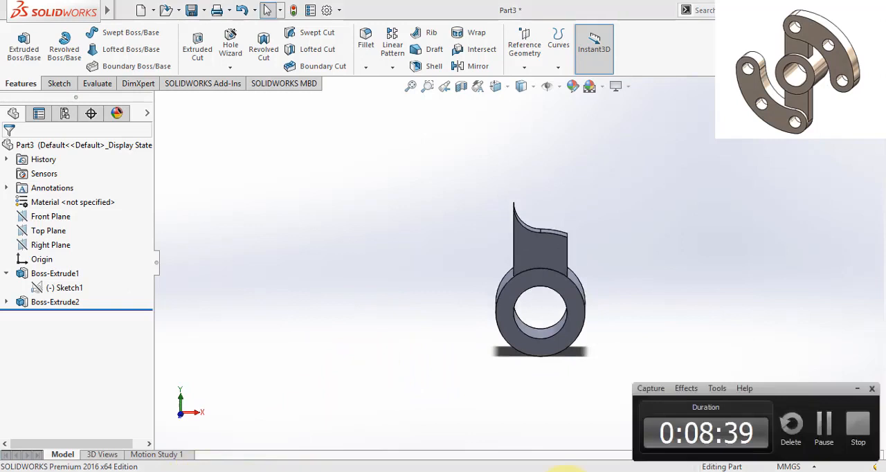
{"action": "left_click", "coordinate": [826, 432]}
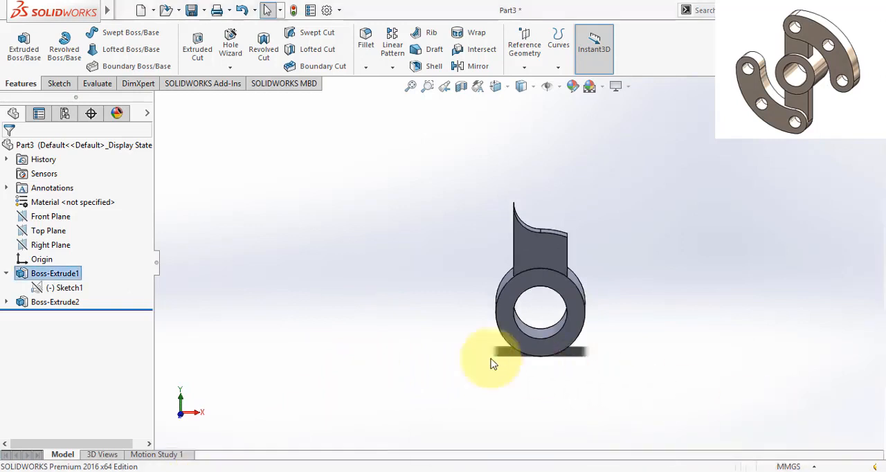
- Edit the hub's extrusion and set its Mid Plane depth to 48 mm
{"action": "right_click", "coordinate": [69, 274]}
{"action": "left_click", "coordinate": [61, 188]}
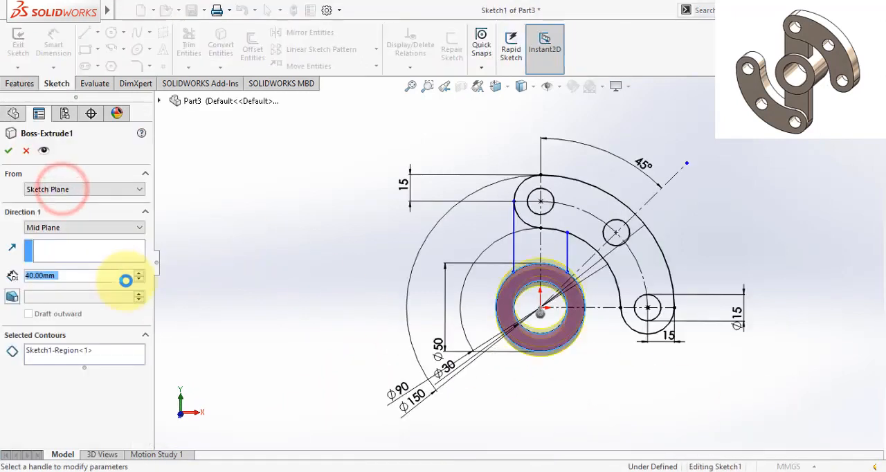
{"action": "type", "text": "48"}
{"action": "left_click", "coordinate": [4, 277]}
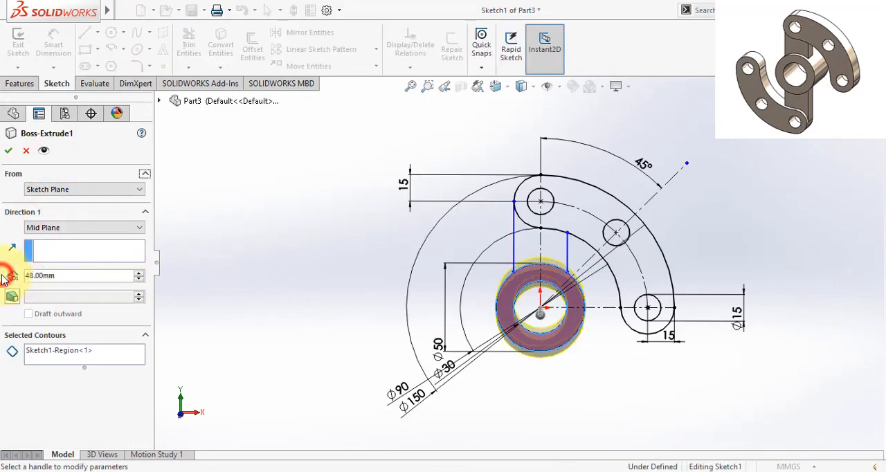
{"action": "left_click", "coordinate": [7, 154]}
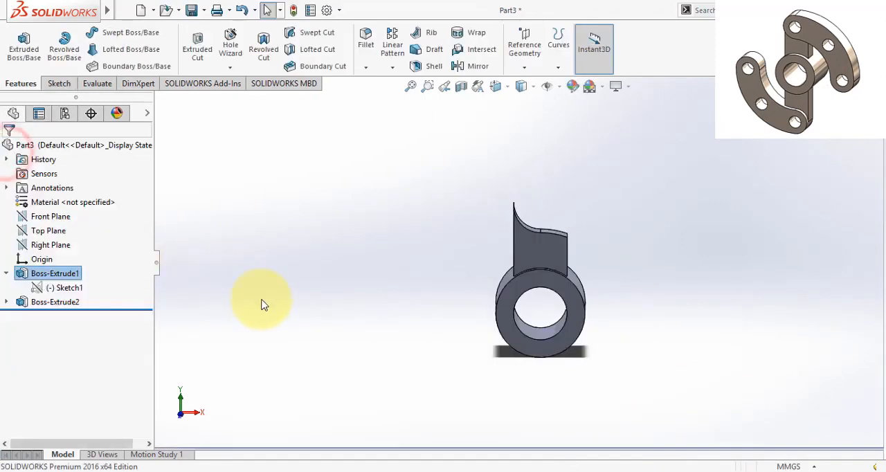
- Reuse Sketch1 for another boss extrusion of the perforated curved arm region, starting at a 4 mm offset from the sketch plane
{"action": "middle_click_drag", "start_coordinate": [273, 307], "coordinate": [355, 376]}
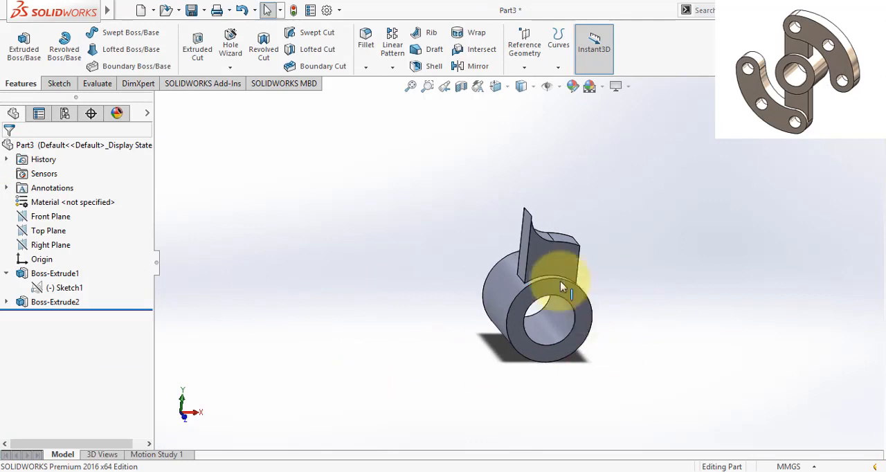
{"action": "scroll", "coordinate": [564, 290], "scroll_direction": "down", "scroll_amount": 2}
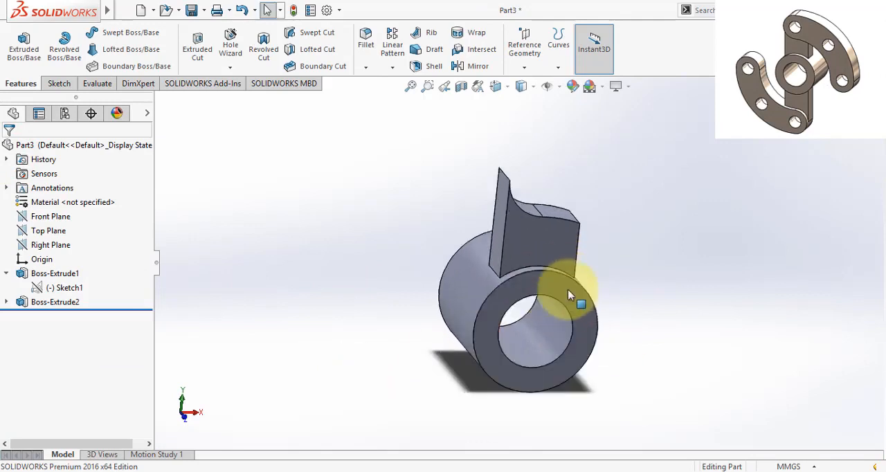
{"action": "left_click", "coordinate": [8, 303]}
{"action": "left_click", "coordinate": [65, 316]}
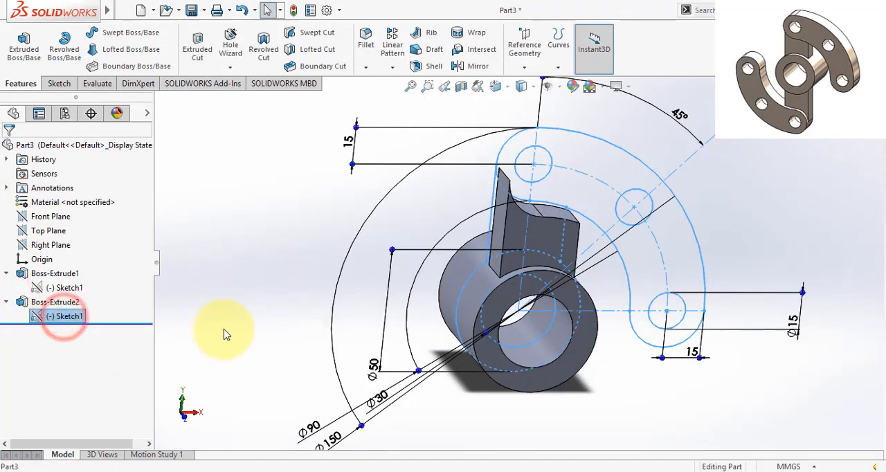
{"action": "left_click", "coordinate": [23, 45]}
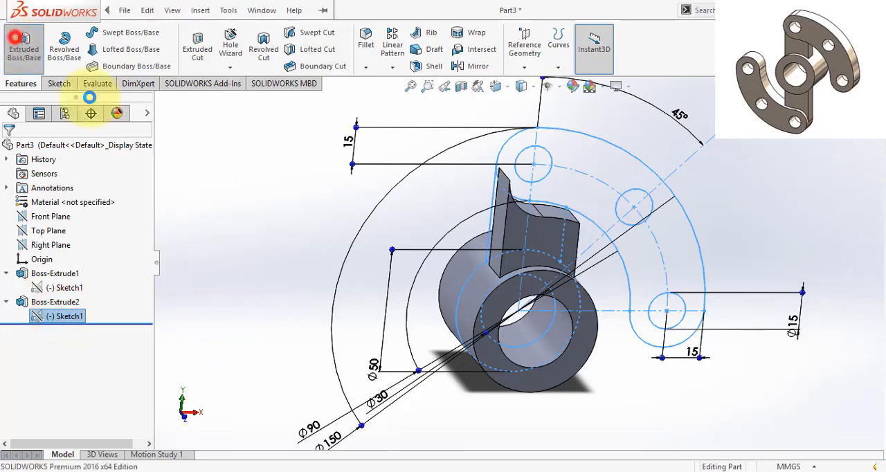
{"action": "left_click", "coordinate": [593, 164]}
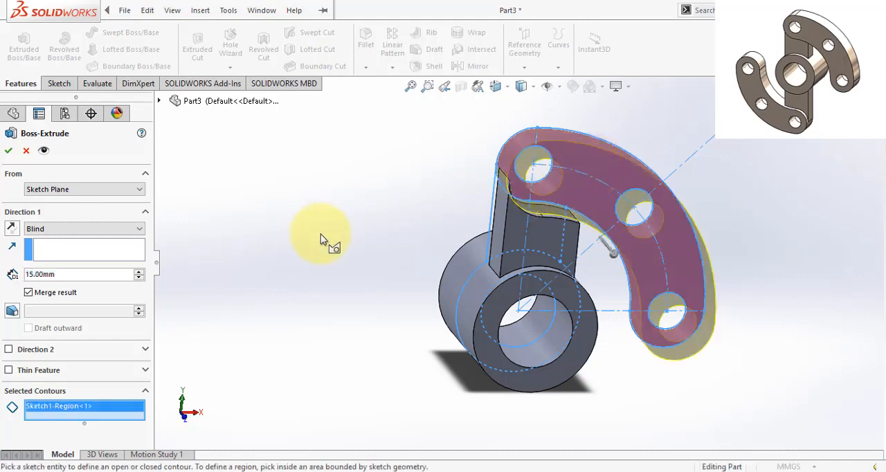
{"action": "middle_click_drag", "start_coordinate": [320, 234], "coordinate": [394, 284]}
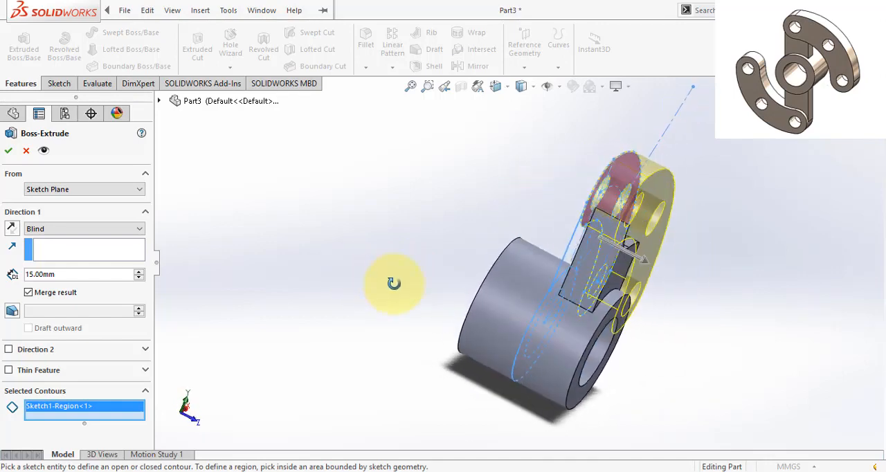
{"action": "left_click", "coordinate": [74, 201]}
{"action": "left_click", "coordinate": [56, 224]}
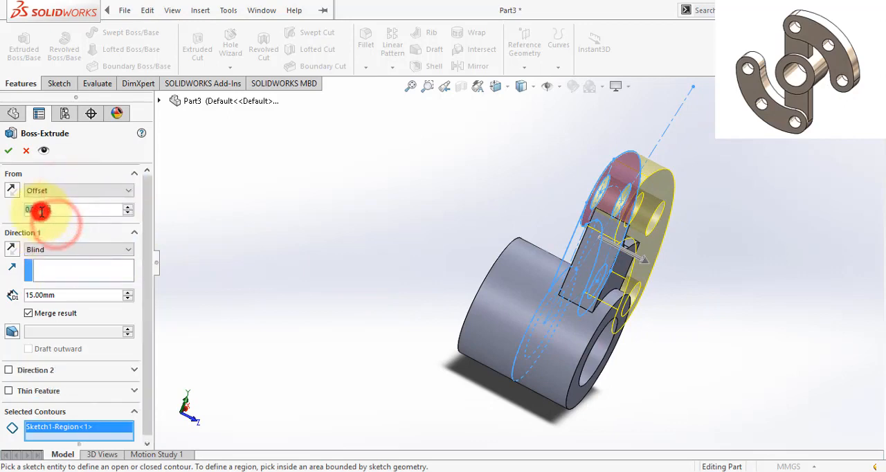
{"action": "type", "text": "4"}
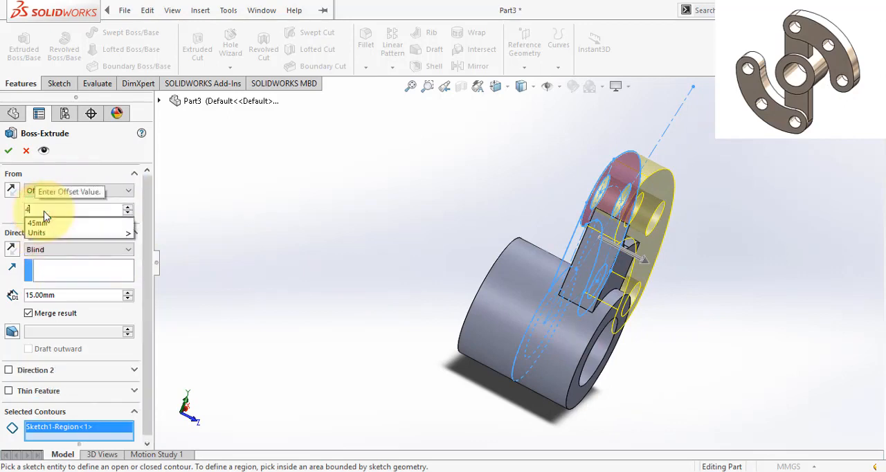
{"action": "left_click", "coordinate": [8, 216]}
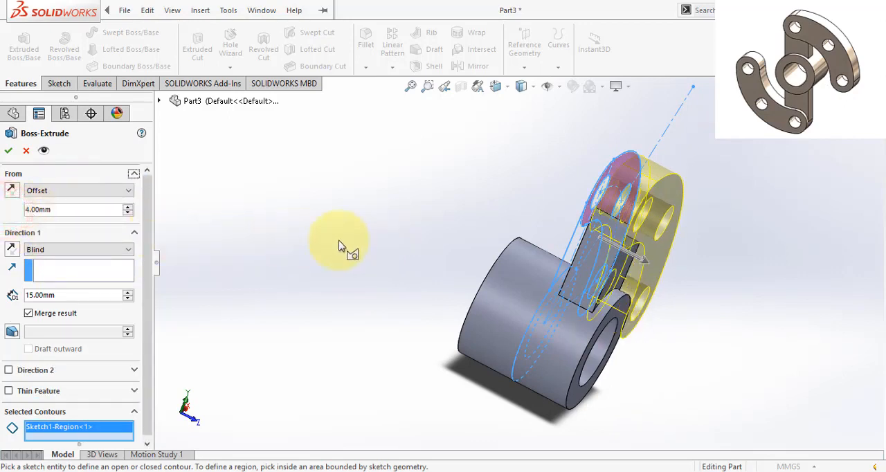
- Extrude the curved arm Up To Surface, ending at the hub's front ring face, with Merge result off
{"action": "middle_click_drag", "start_coordinate": [366, 276], "coordinate": [316, 205]}
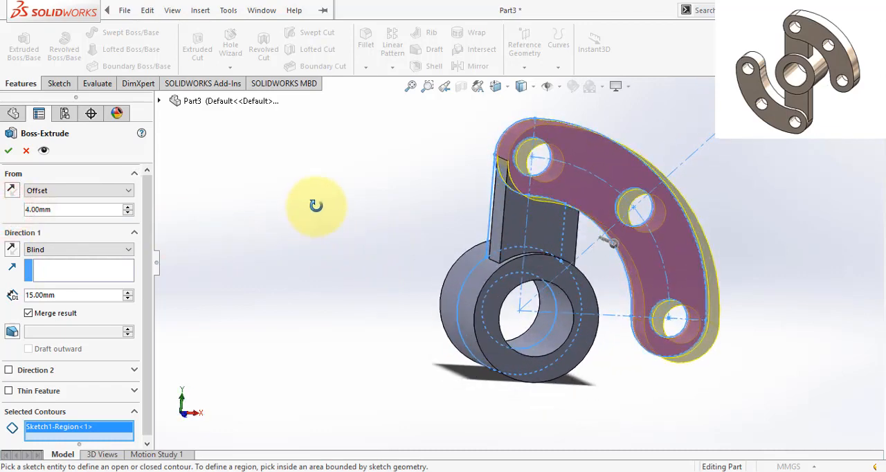
{"action": "left_click", "coordinate": [59, 250]}
{"action": "left_click", "coordinate": [62, 291]}
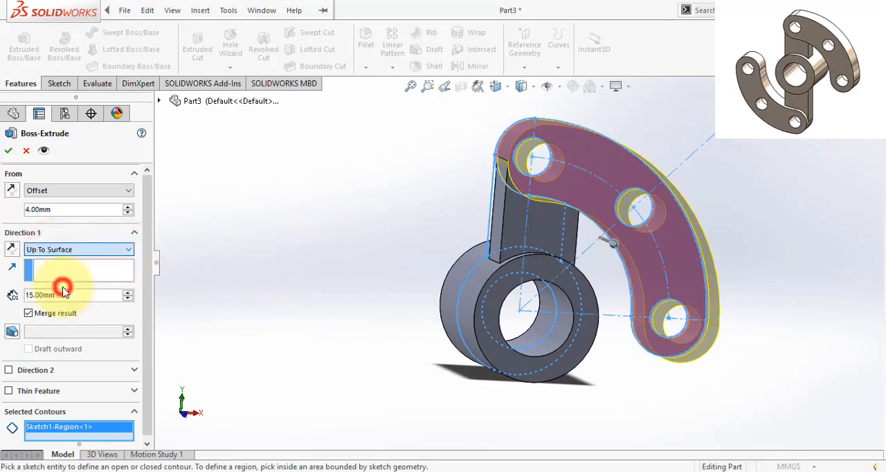
{"action": "left_click", "coordinate": [516, 265]}
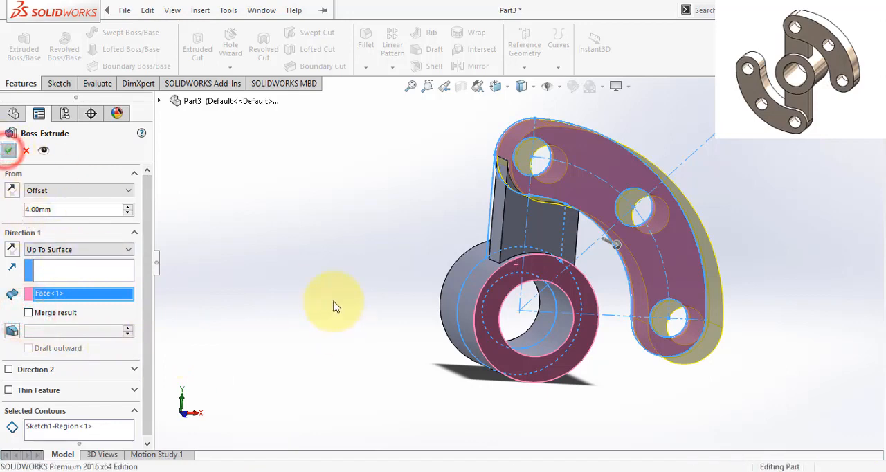
{"action": "left_click", "coordinate": [367, 331]}
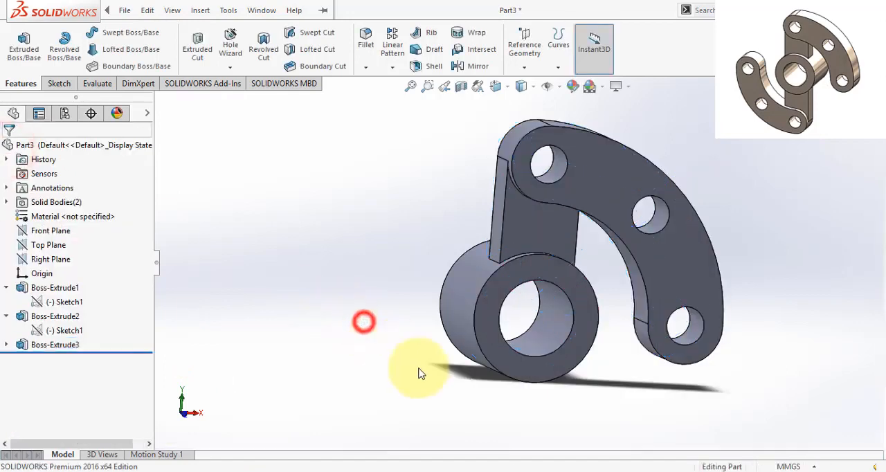
{"action": "middle_click_drag", "start_coordinate": [629, 346], "coordinate": [639, 395]}
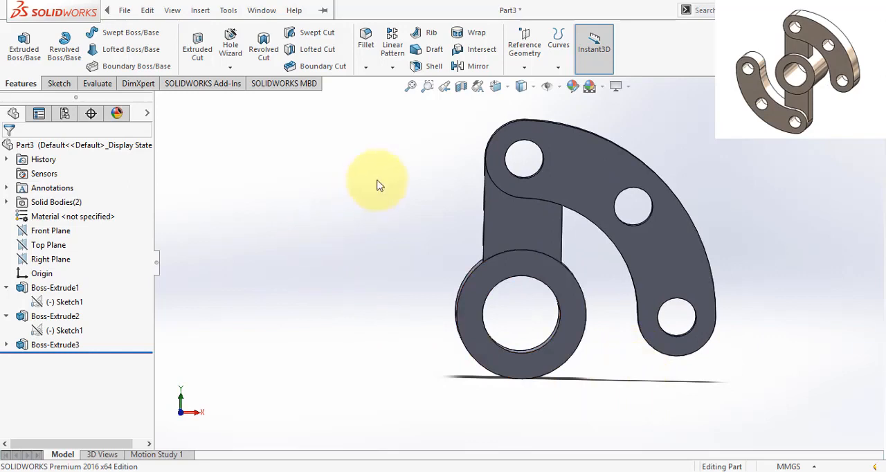
{"action": "left_click", "coordinate": [392, 67]}
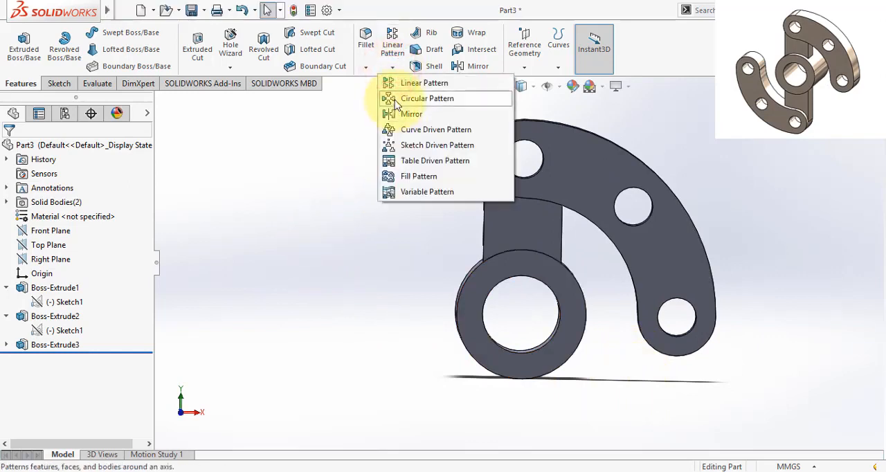
{"action": "left_click", "coordinate": [397, 99]}
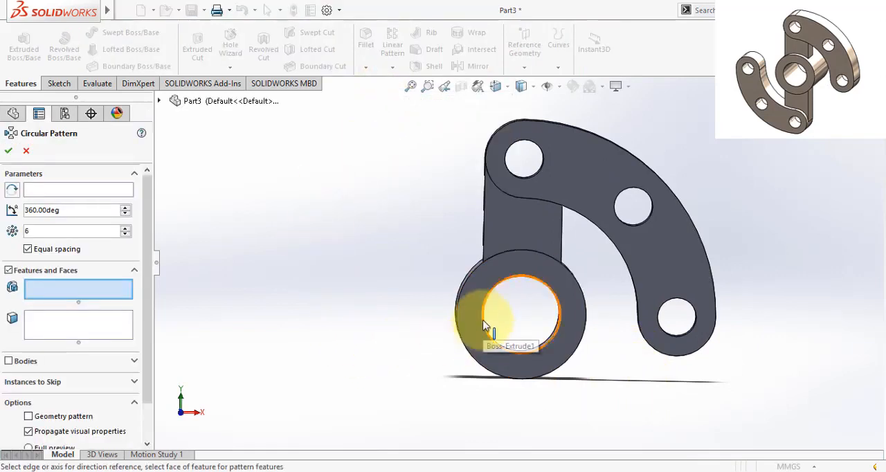
{"action": "left_click", "coordinate": [41, 190]}
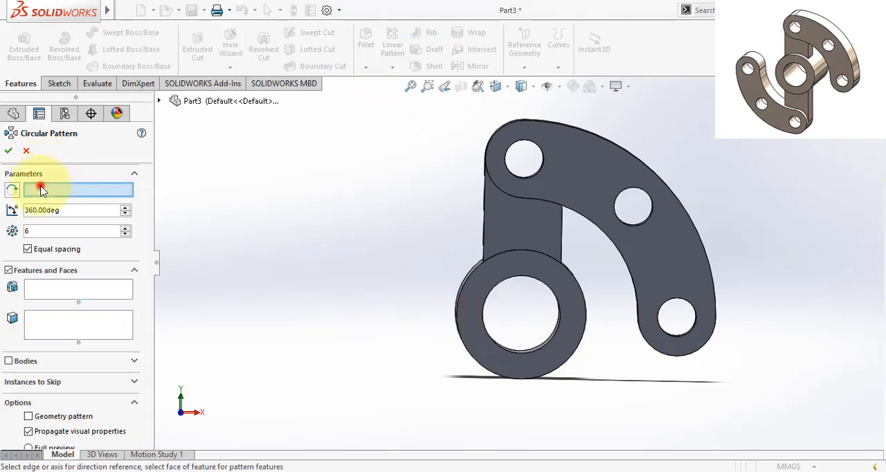
{"action": "left_click", "coordinate": [485, 328]}
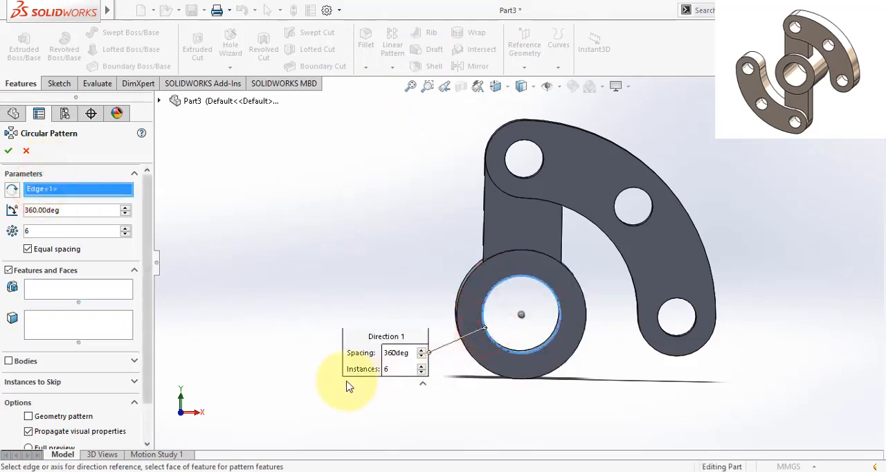
{"action": "left_click", "coordinate": [62, 290]}
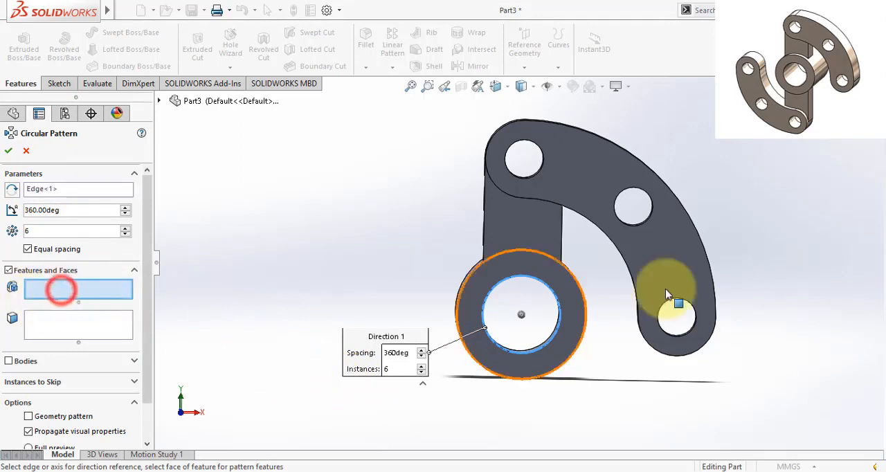
{"action": "left_click_drag", "start_coordinate": [747, 218], "coordinate": [624, 323]}
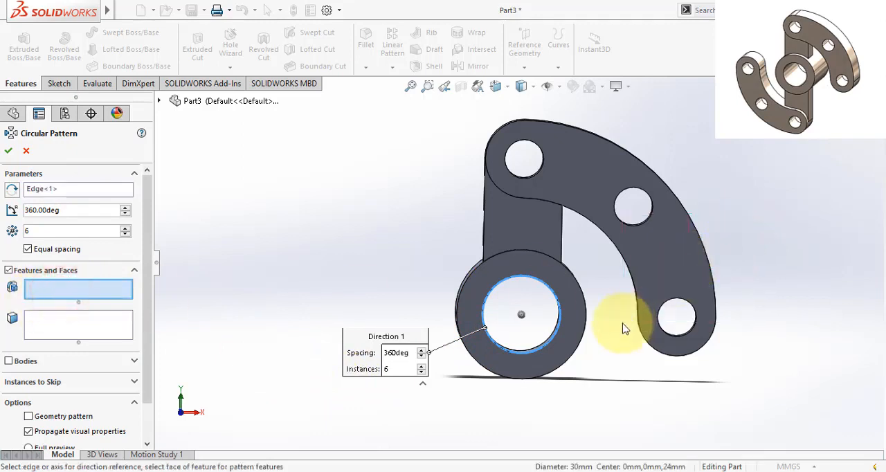
{"action": "left_click", "coordinate": [672, 303]}
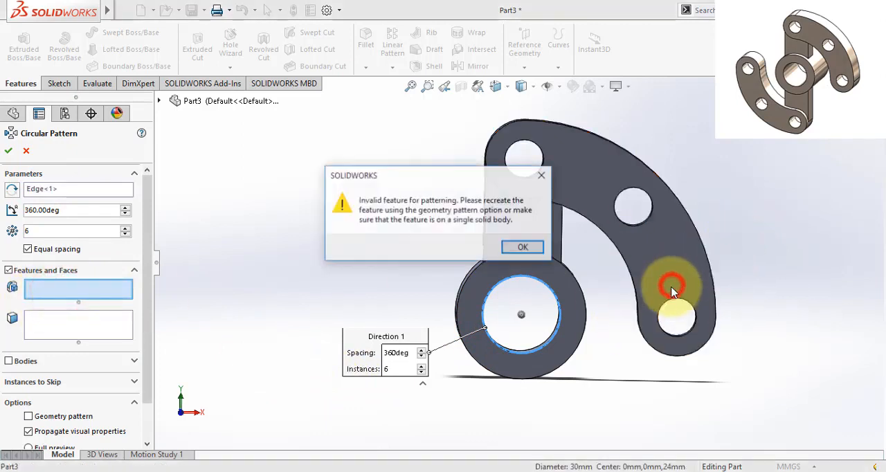
{"action": "left_click", "coordinate": [513, 251]}
{"action": "left_click", "coordinate": [78, 327]}
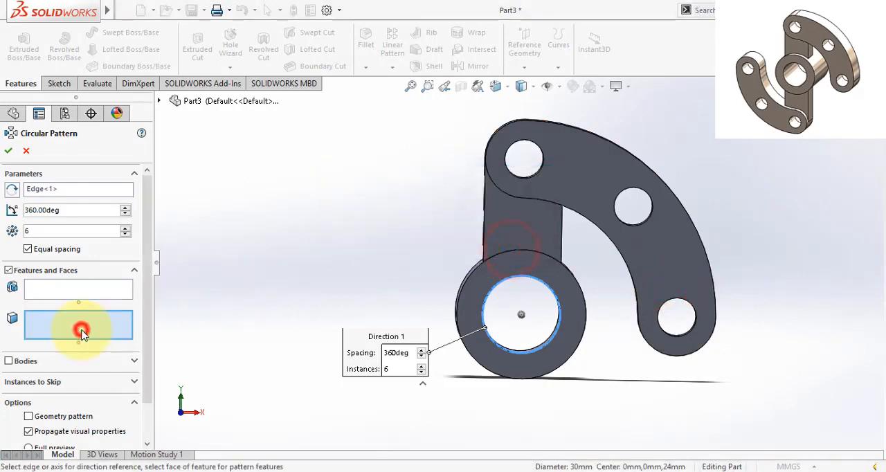
{"action": "left_click", "coordinate": [642, 261]}
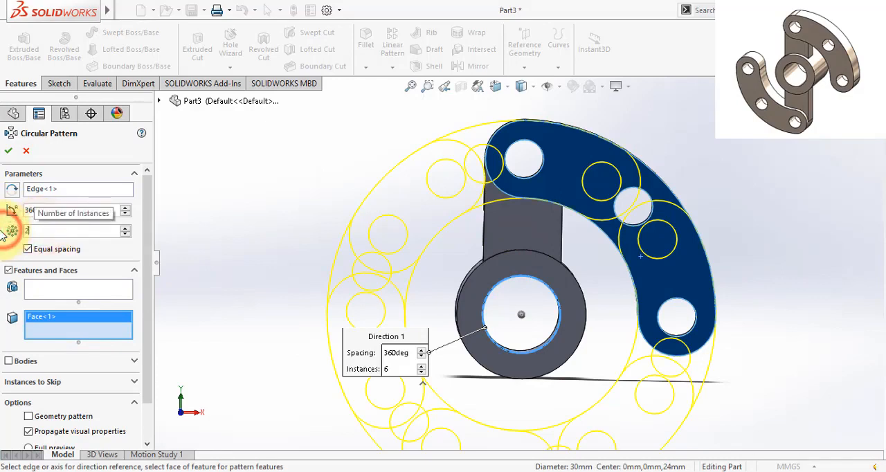
{"action": "left_click", "coordinate": [2, 252]}
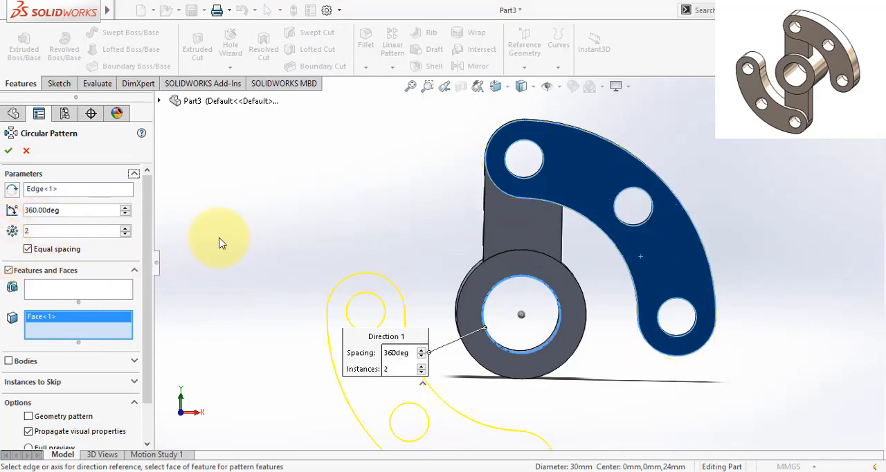
{"action": "scroll", "coordinate": [219, 238], "scroll_direction": "up", "scroll_amount": 1}
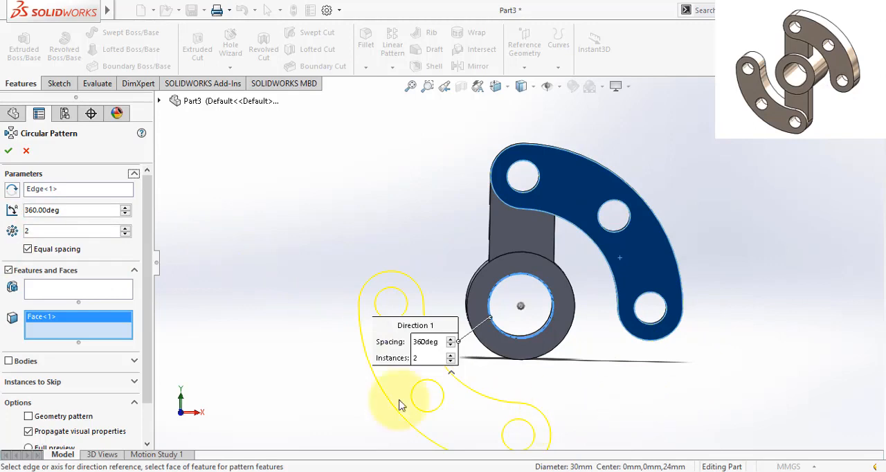
{"action": "left_click_drag", "start_coordinate": [146, 357], "coordinate": [155, 331]}
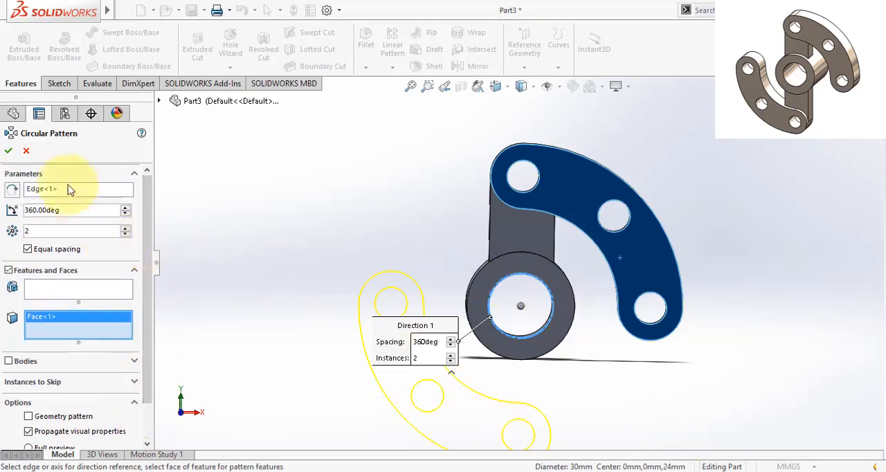
{"action": "left_click", "coordinate": [26, 152]}
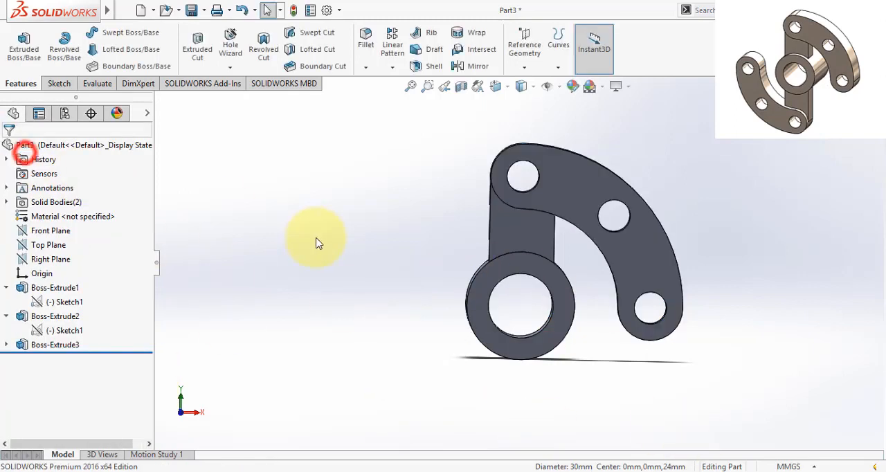
- Edit the curved arm's extrusion and turn on Merge result so it joins the web and hub
{"action": "right_click", "coordinate": [49, 346]}
{"action": "left_click", "coordinate": [58, 191]}
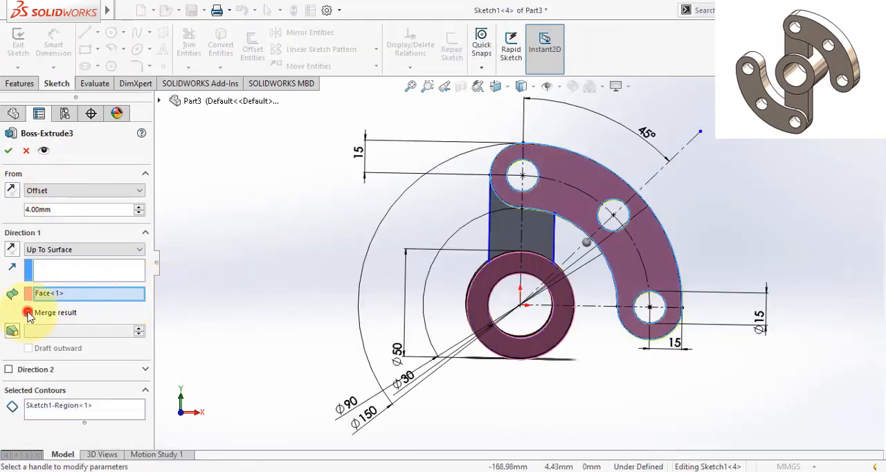
{"action": "left_click", "coordinate": [28, 313]}
{"action": "left_click", "coordinate": [8, 151]}
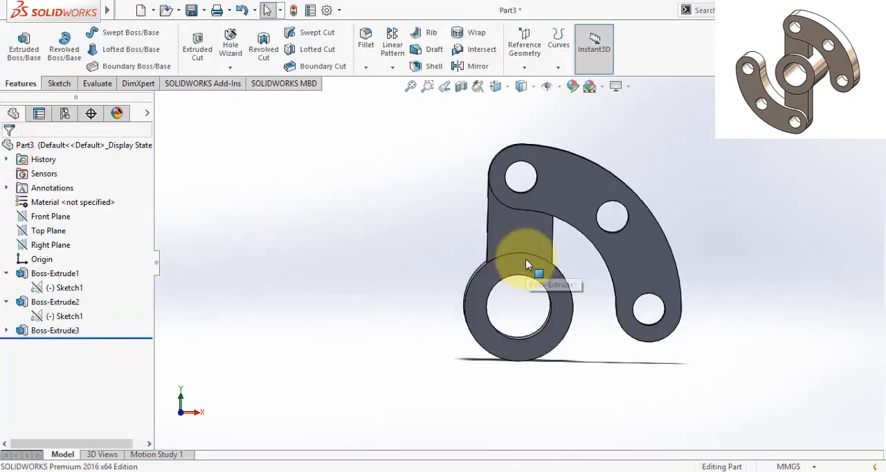
- Start a Circular Pattern with the hub bore's circular edge as the rotation axis
{"action": "scroll", "coordinate": [534, 263], "scroll_direction": "down", "scroll_amount": 1}
{"action": "left_click", "coordinate": [392, 69]}
{"action": "left_click", "coordinate": [396, 98]}
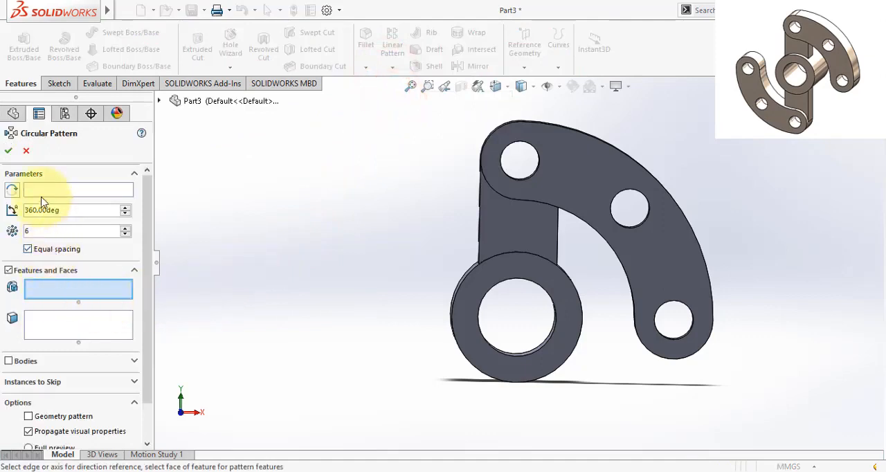
{"action": "left_click", "coordinate": [42, 189]}
{"action": "left_click", "coordinate": [481, 302]}
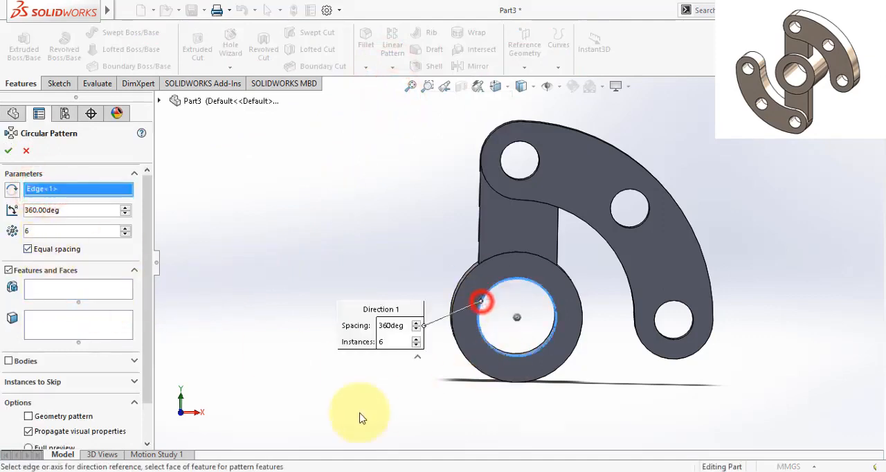
- Pattern the web and curved arm extrusions as 2 equally spaced instances over 360 degrees
{"action": "left_click", "coordinate": [48, 327]}
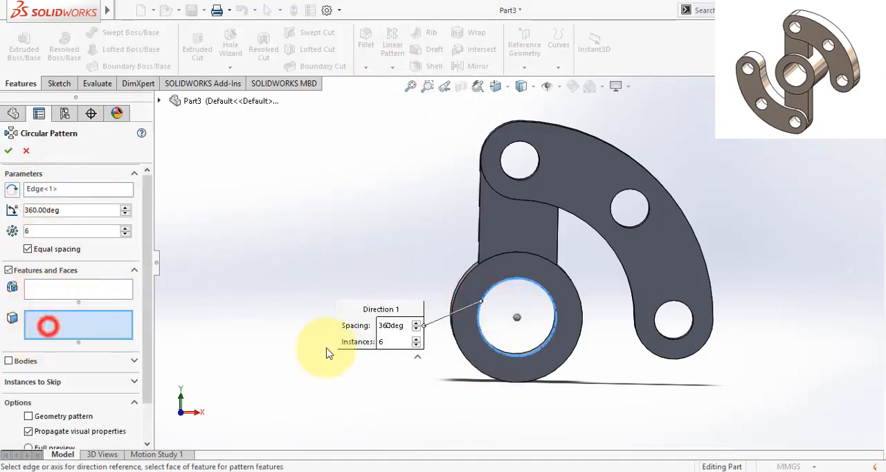
{"action": "left_click", "coordinate": [697, 149]}
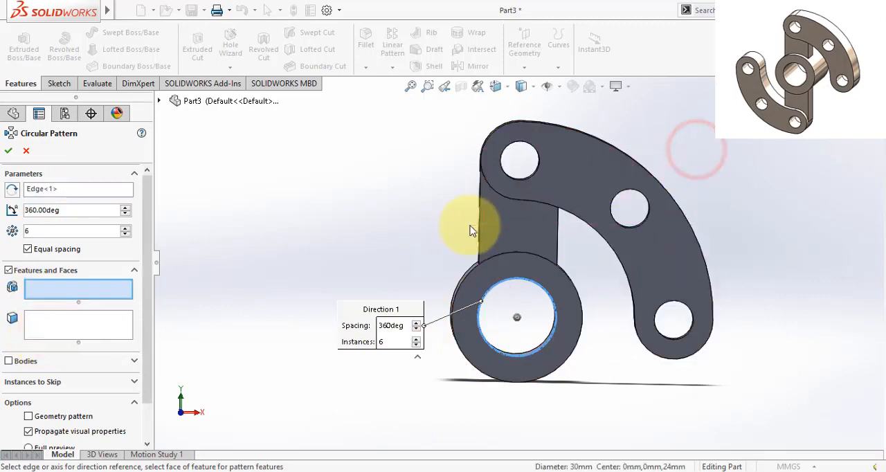
{"action": "left_click", "coordinate": [79, 323]}
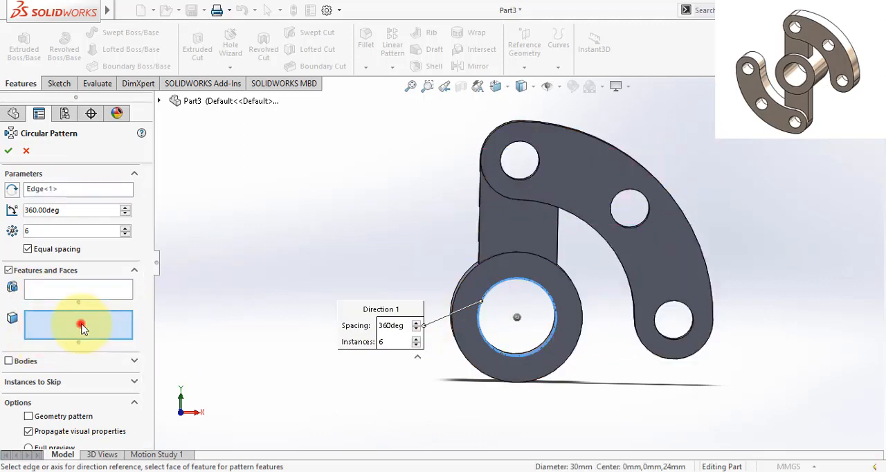
{"action": "left_click", "coordinate": [644, 137]}
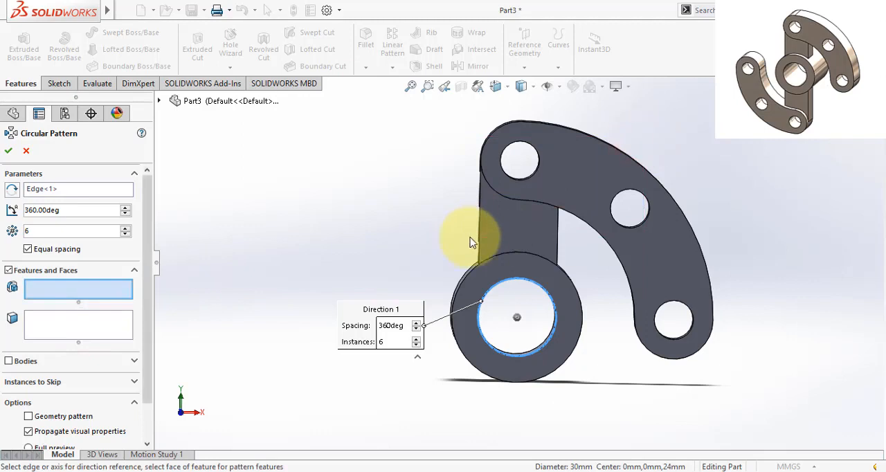
{"action": "left_click", "coordinate": [527, 230]}
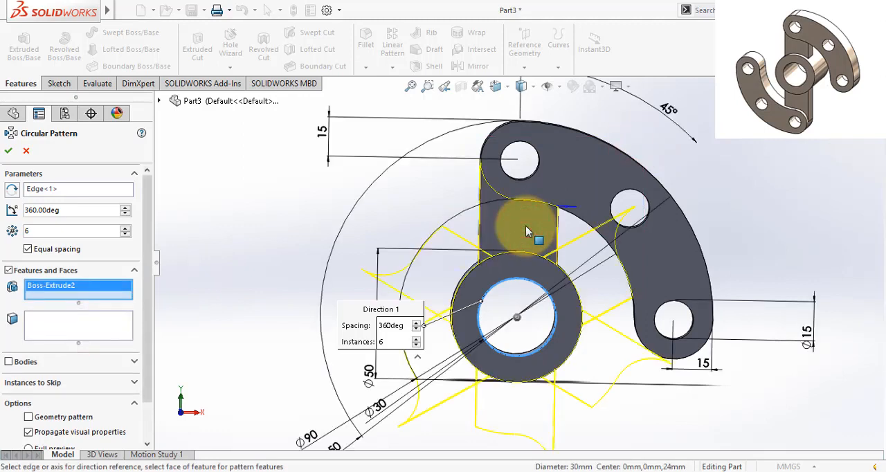
{"action": "left_click", "coordinate": [590, 179]}
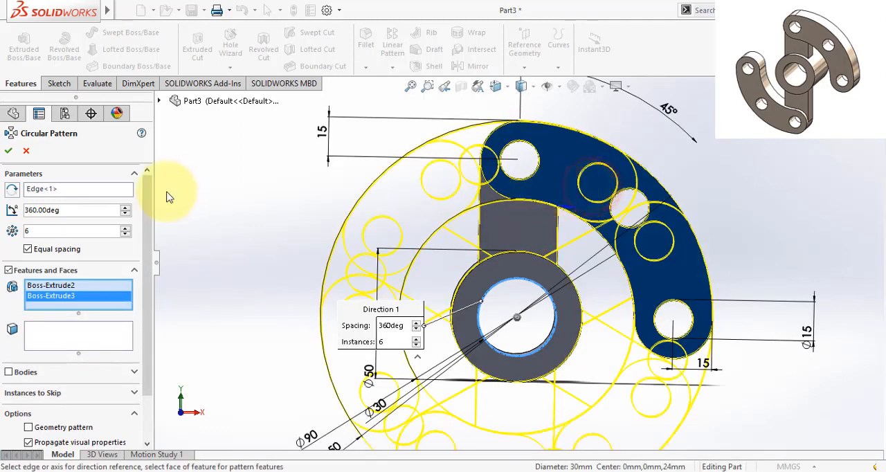
{"action": "left_click", "coordinate": [3, 248]}
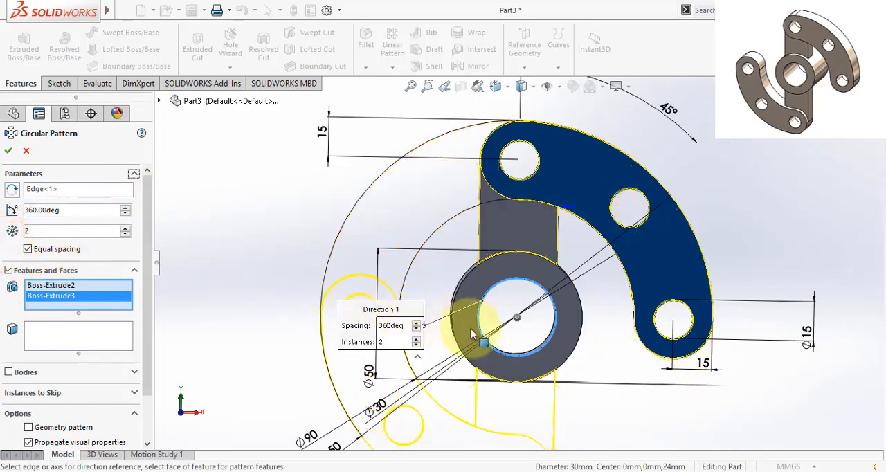
{"action": "scroll", "coordinate": [517, 270], "scroll_direction": "up", "scroll_amount": 2}
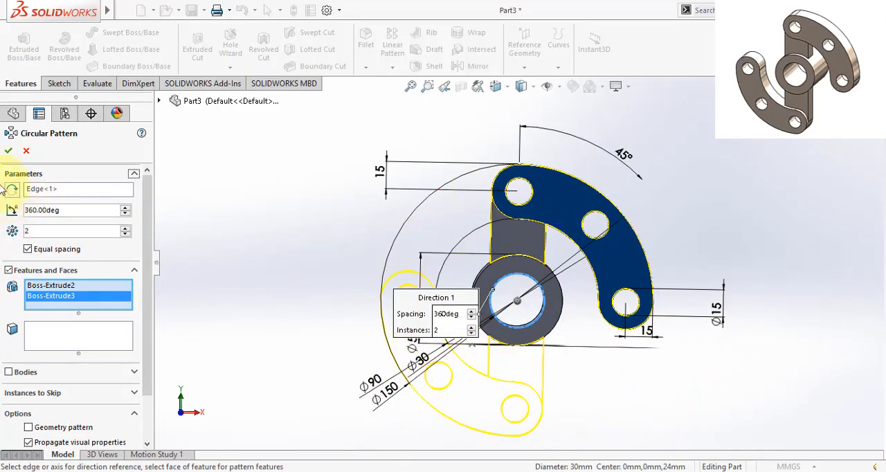
{"action": "left_click", "coordinate": [8, 151]}
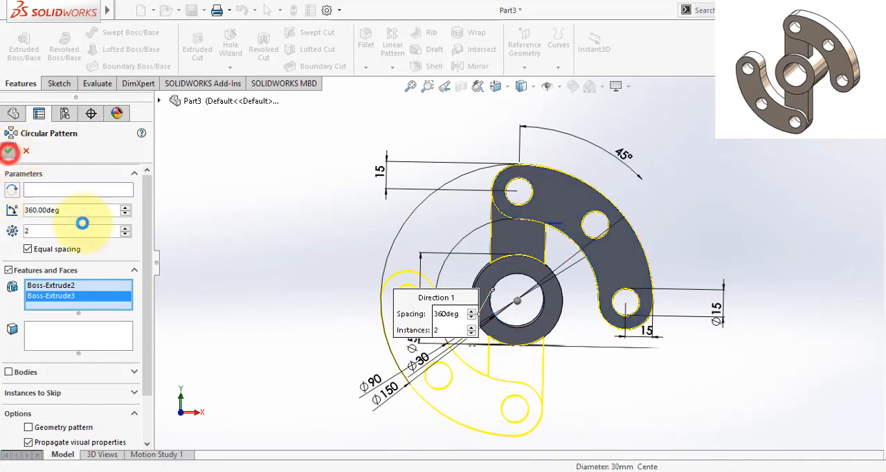
{"action": "left_click", "coordinate": [283, 231]}
- Apply a blue colour from the standard swatches to the whole body
{"action": "mouse_move", "coordinate": [655, 393]}
{"action": "middle_mouse_down"}
{"action": "mouse_move", "coordinate": [619, 443]}
{"action": "mouse_move", "coordinate": [589, 388]}
{"action": "mouse_move", "coordinate": [618, 385]}
{"action": "mouse_move", "coordinate": [630, 415]}
{"action": "mouse_move", "coordinate": [619, 394]}
{"action": "middle_mouse_up"}
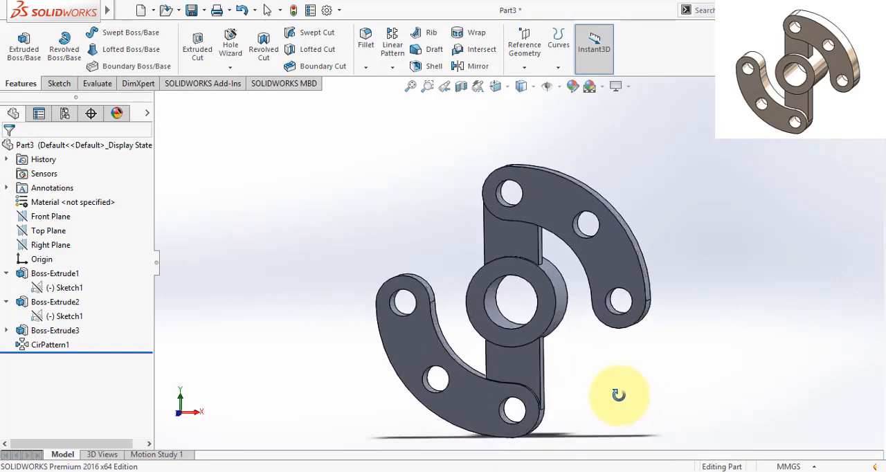
{"action": "right_click", "coordinate": [557, 197]}
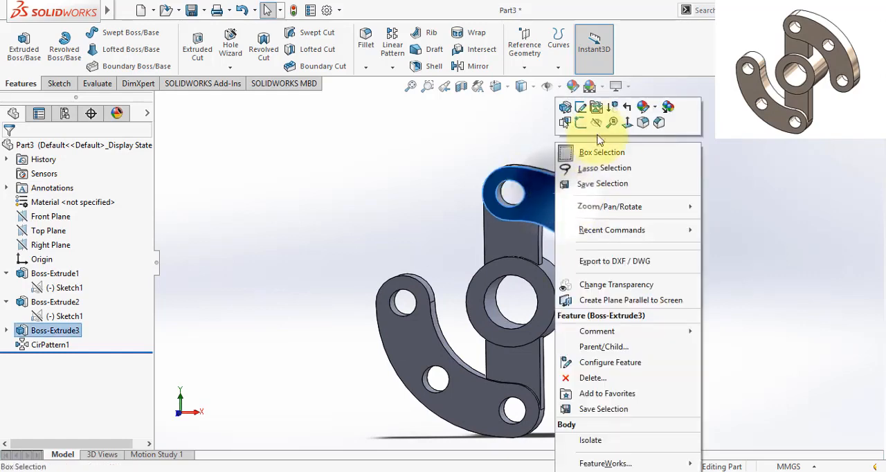
{"action": "left_click", "coordinate": [644, 108]}
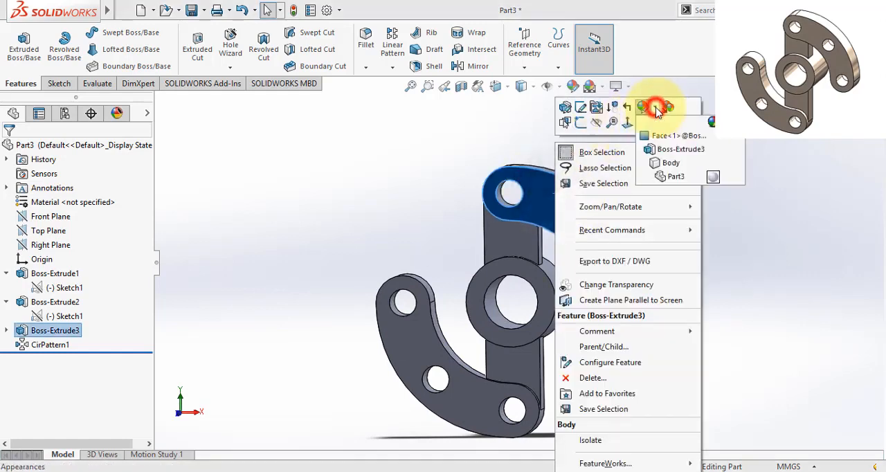
{"action": "left_click", "coordinate": [665, 164]}
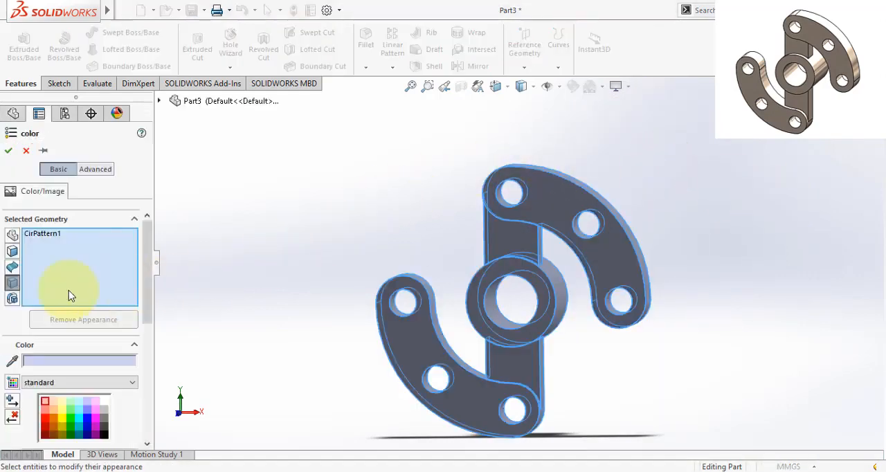
{"action": "left_click", "coordinate": [89, 417]}
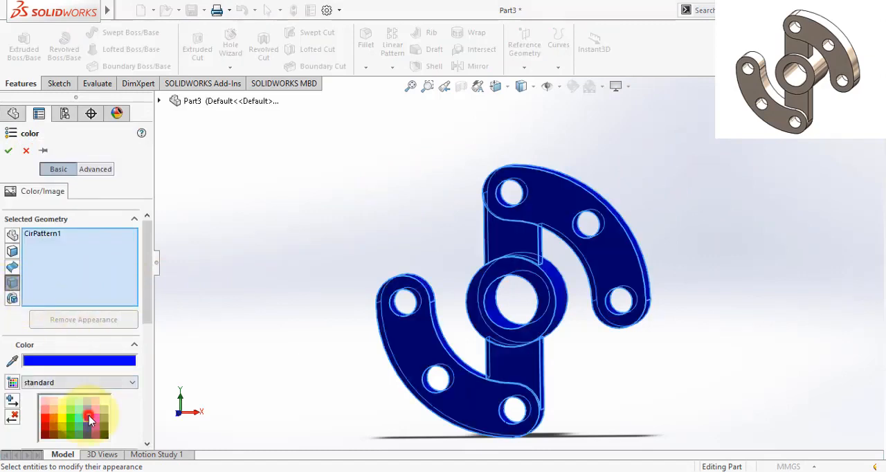
{"action": "left_click", "coordinate": [8, 153]}
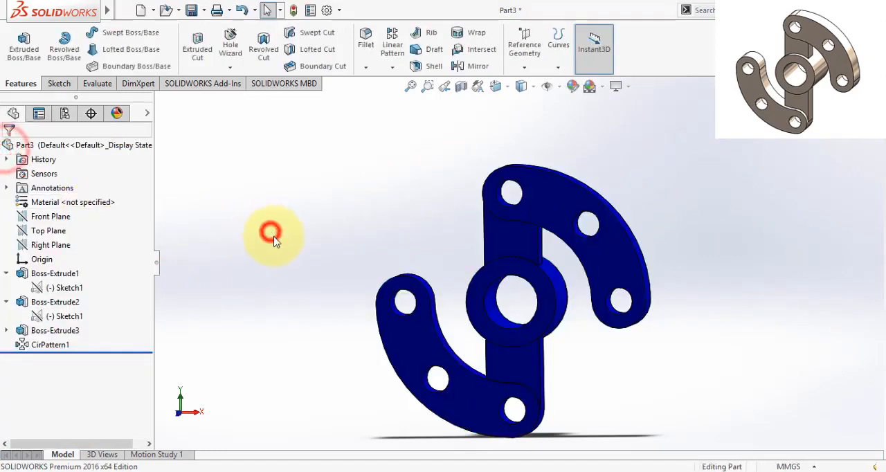
- Switch to Photos and compare the coloured part with the dimensioned reference drawing
{"action": "middle_click_drag", "start_coordinate": [298, 260], "coordinate": [365, 276]}
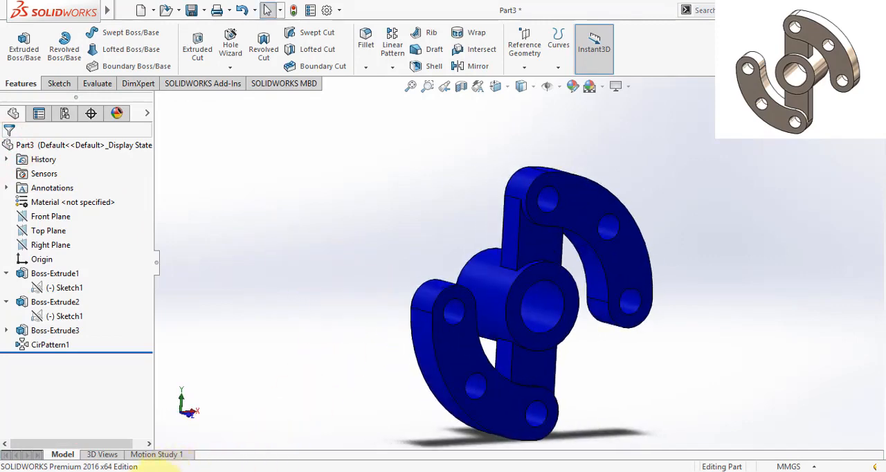
{"action": "left_click", "coordinate": [155, 471]}
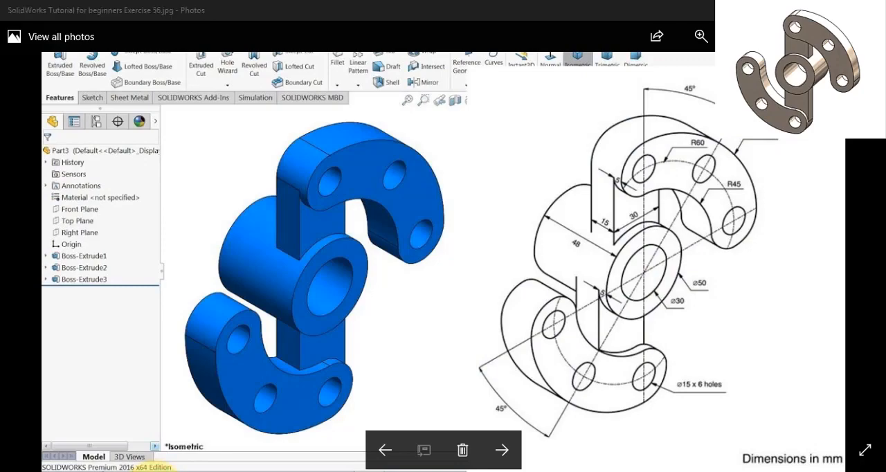